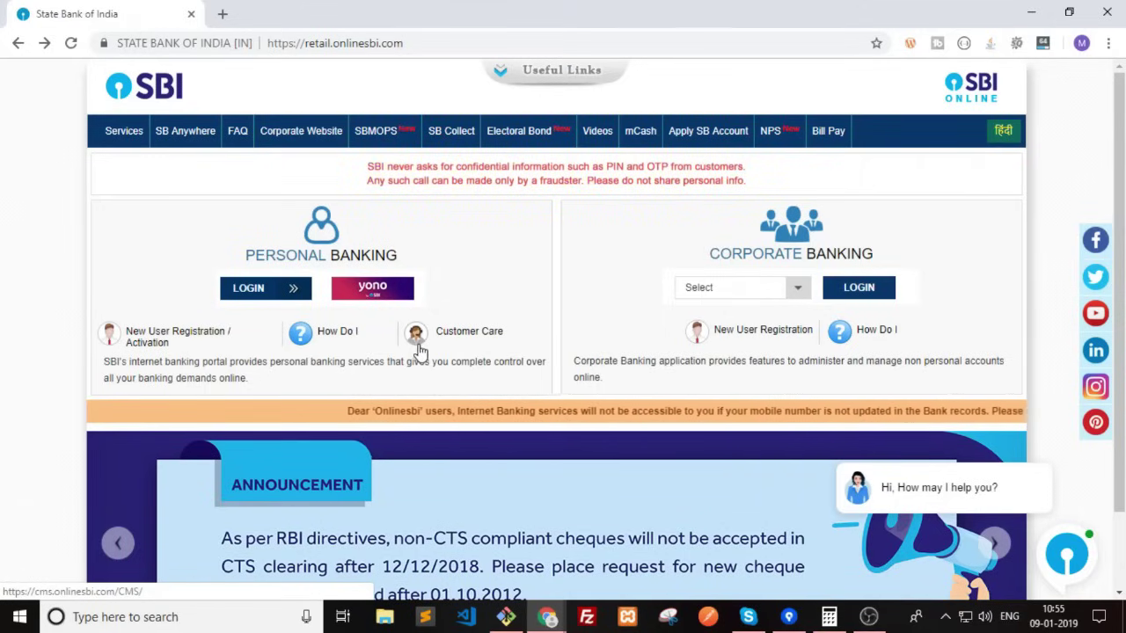
Log in to SBI personal internet banking with the account username and password, and decline saving the password in the browser.
{"action": "left_click", "coordinate": [255, 288]}
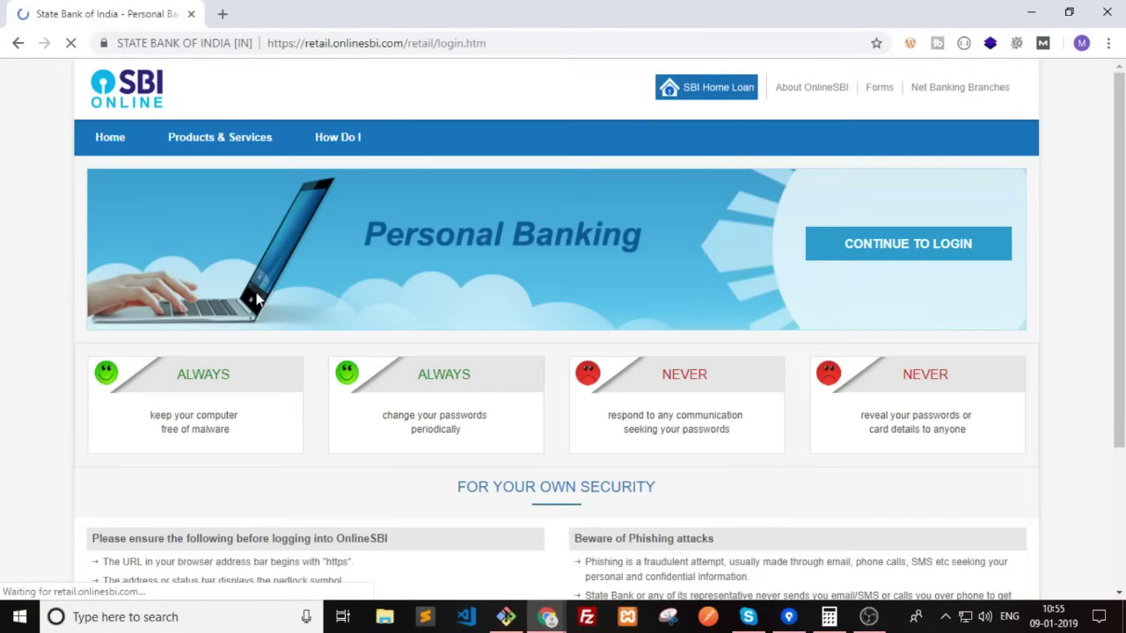
{"action": "left_click", "coordinate": [866, 255]}
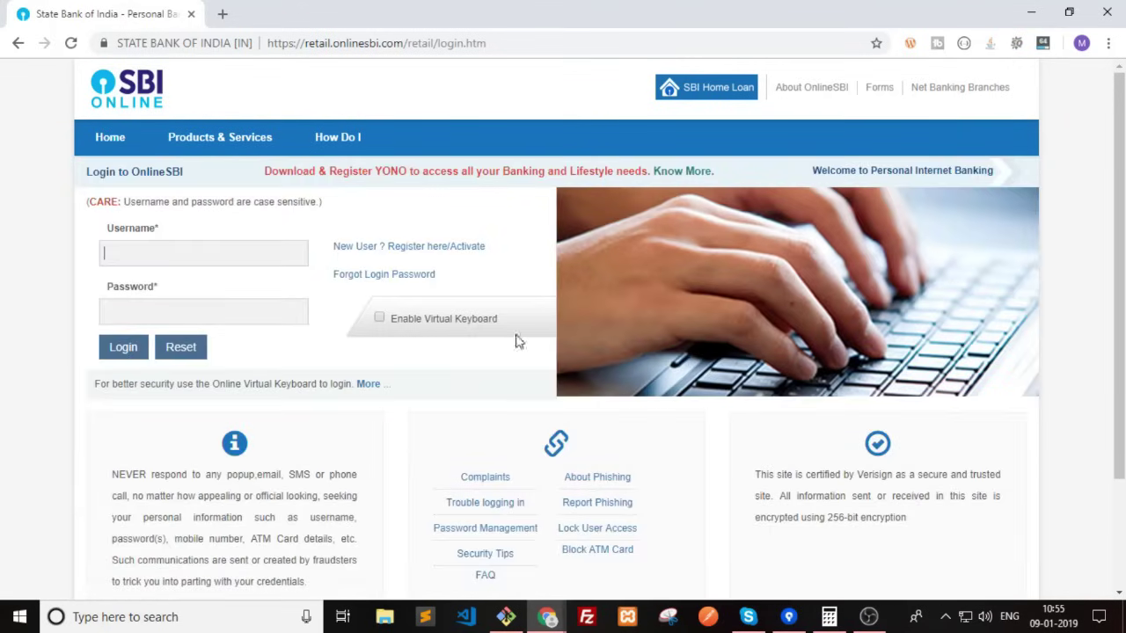
{"action": "type", "text": "r"}
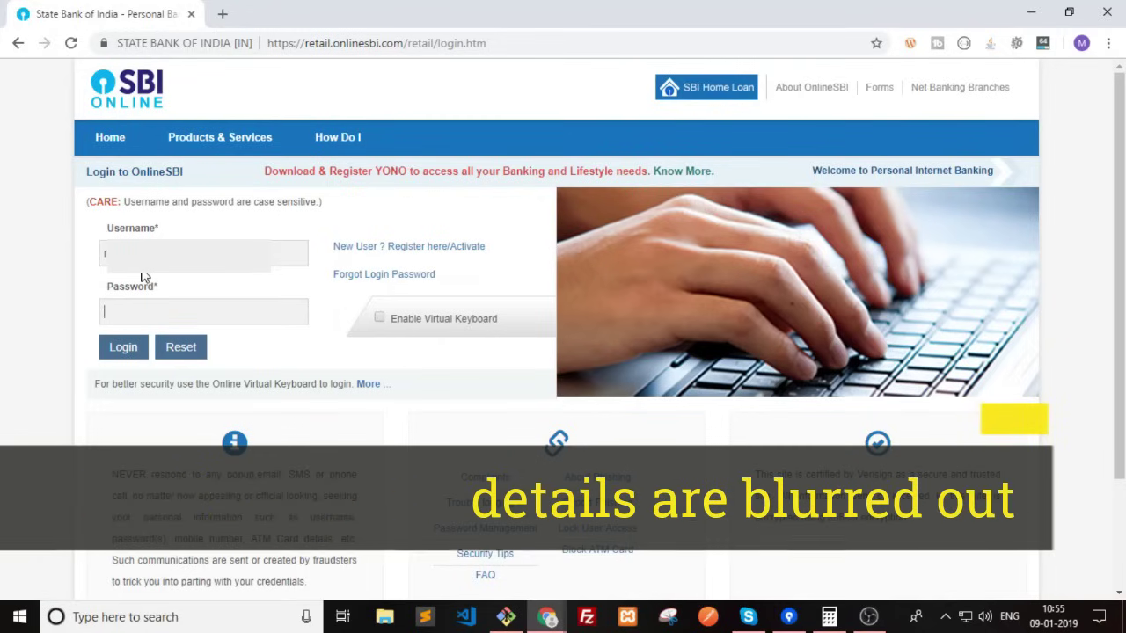
{"action": "key", "text": "Tab"}
{"action": "type", "text": "•"}
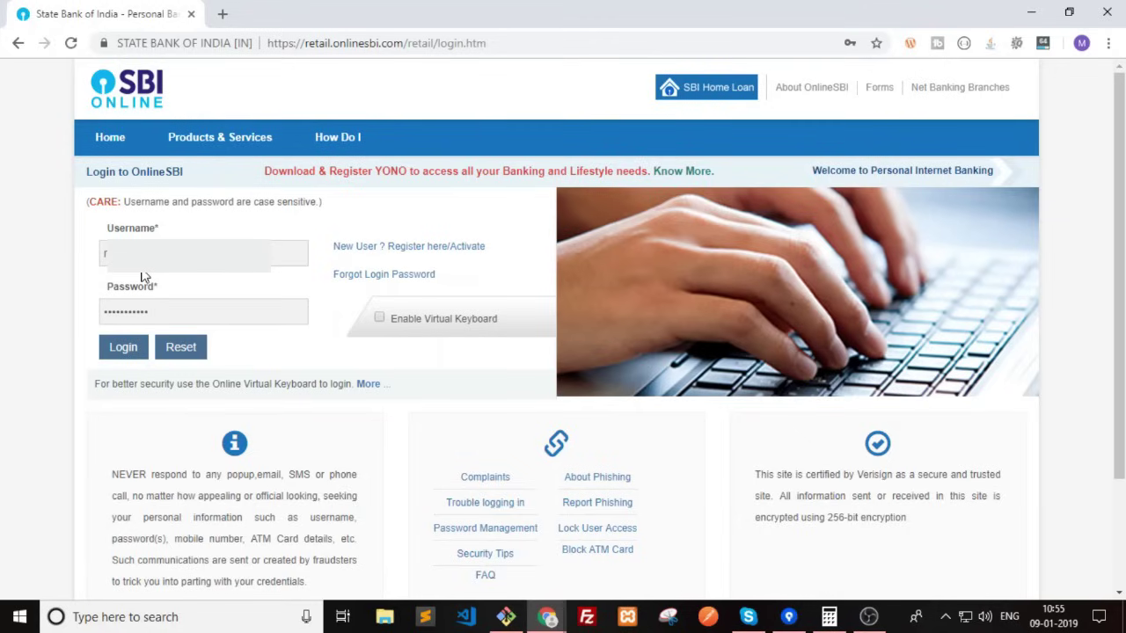
{"action": "key", "text": "Return"}
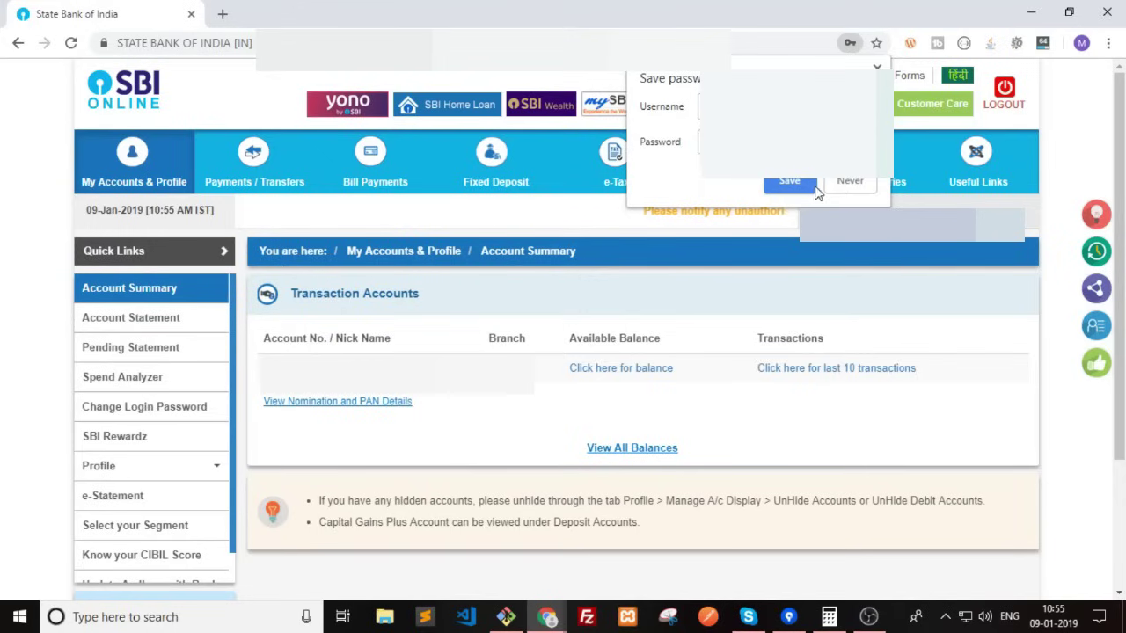
{"action": "left_click", "coordinate": [842, 186]}
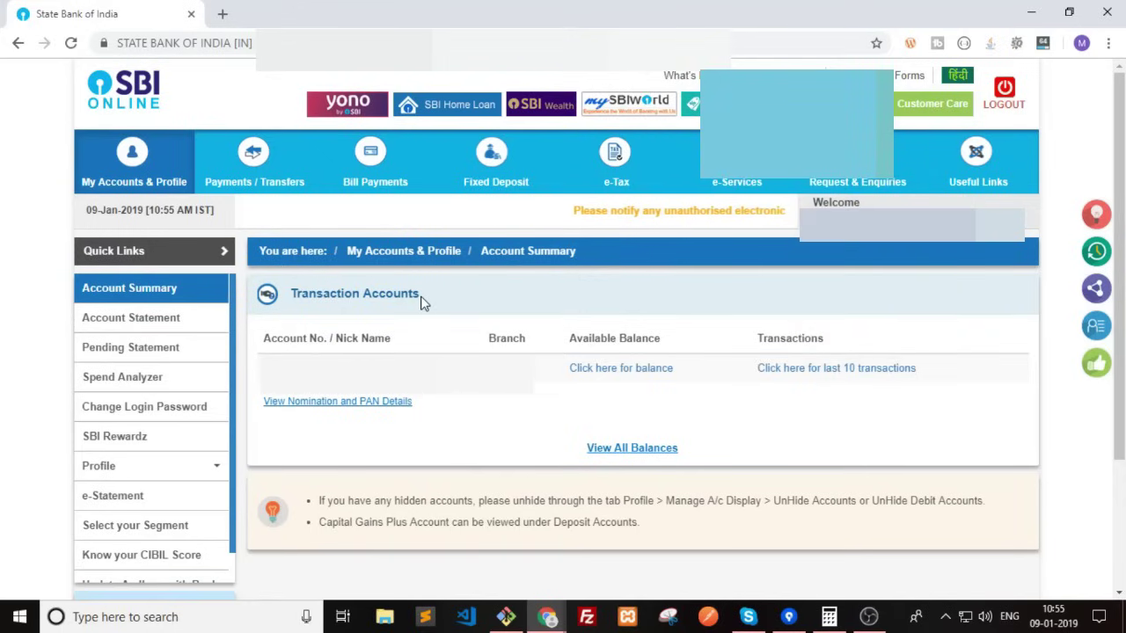
Open the Other Bank Transfer page for sending money outside SBI from the payments and transfers section.
{"action": "mouse_move", "coordinate": [250, 157]}
{"action": "left_click", "coordinate": [251, 157]}
{"action": "scroll", "coordinate": [522, 295], "scroll_direction": "down", "scroll_amount": 2}
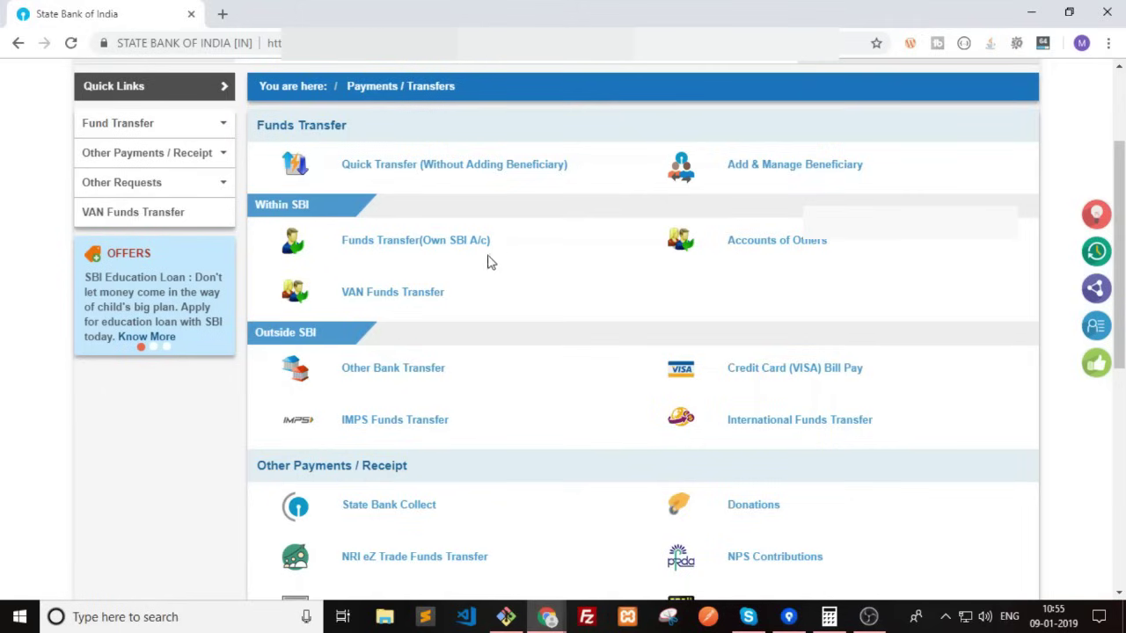
{"action": "left_click_drag", "start_coordinate": [252, 214], "coordinate": [343, 214]}
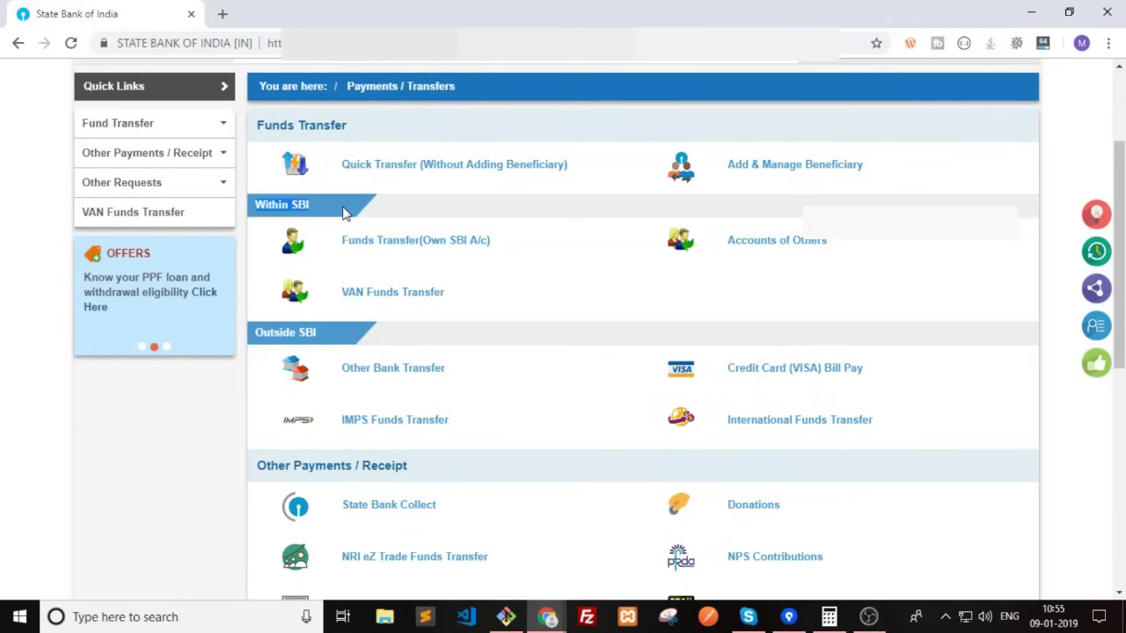
{"action": "scroll", "coordinate": [309, 291], "scroll_direction": "down", "scroll_amount": 1}
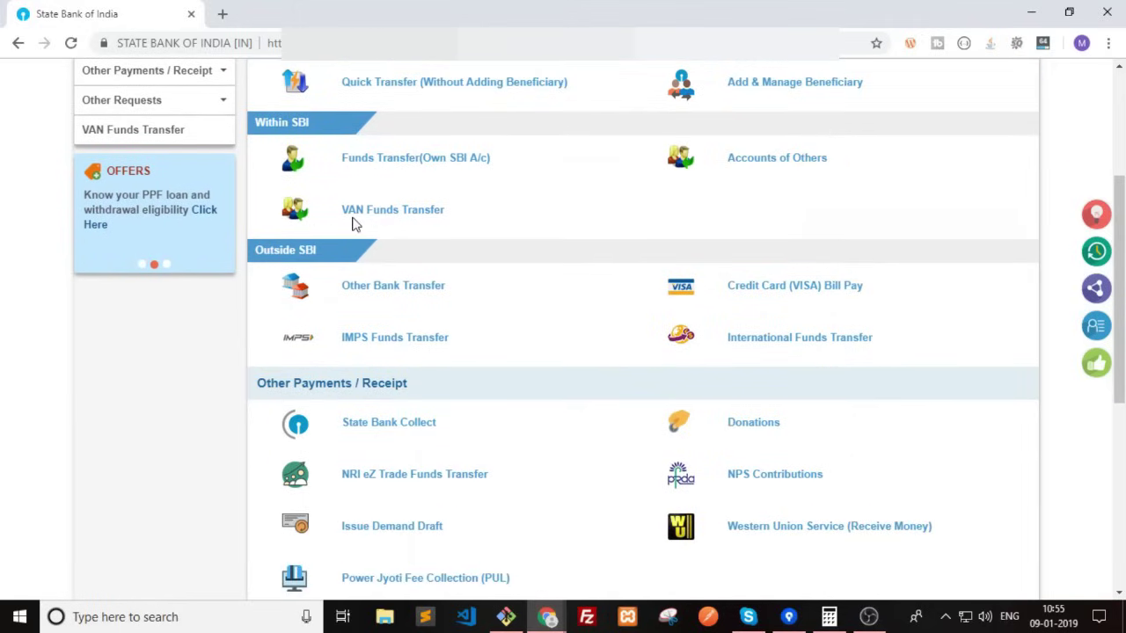
{"action": "left_click_drag", "start_coordinate": [254, 249], "coordinate": [355, 257]}
{"action": "left_click", "coordinate": [427, 252]}
{"action": "left_click", "coordinate": [396, 291]}
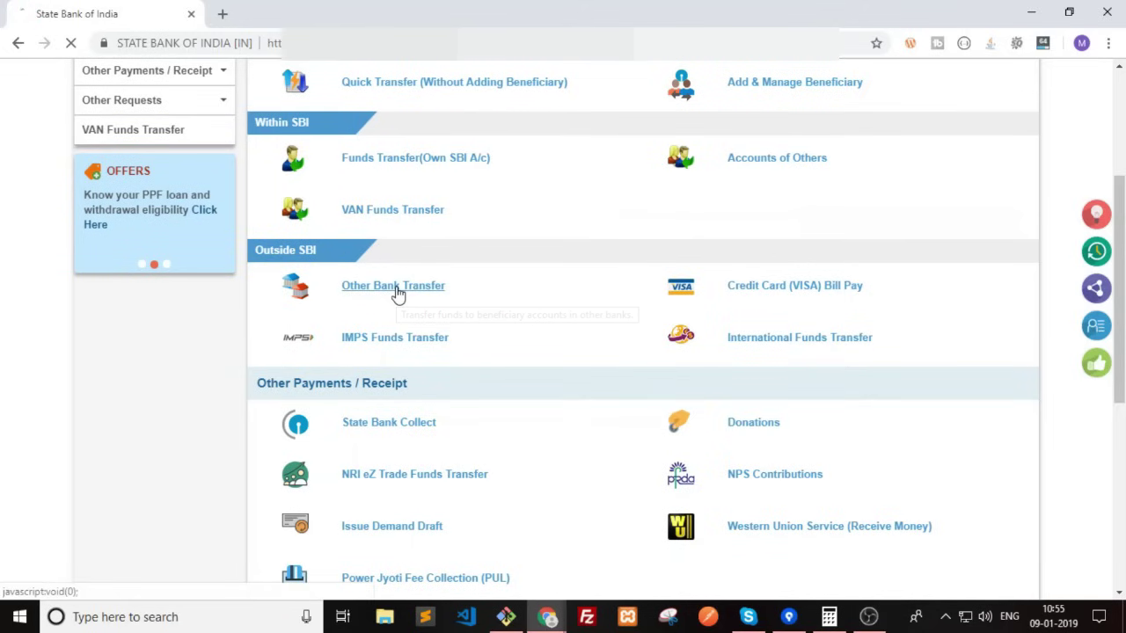
Review the payment option notes and the IMPS information page for its transfer limits, remittance steps and charges, and close that page.
{"action": "mouse_move", "coordinate": [464, 449]}
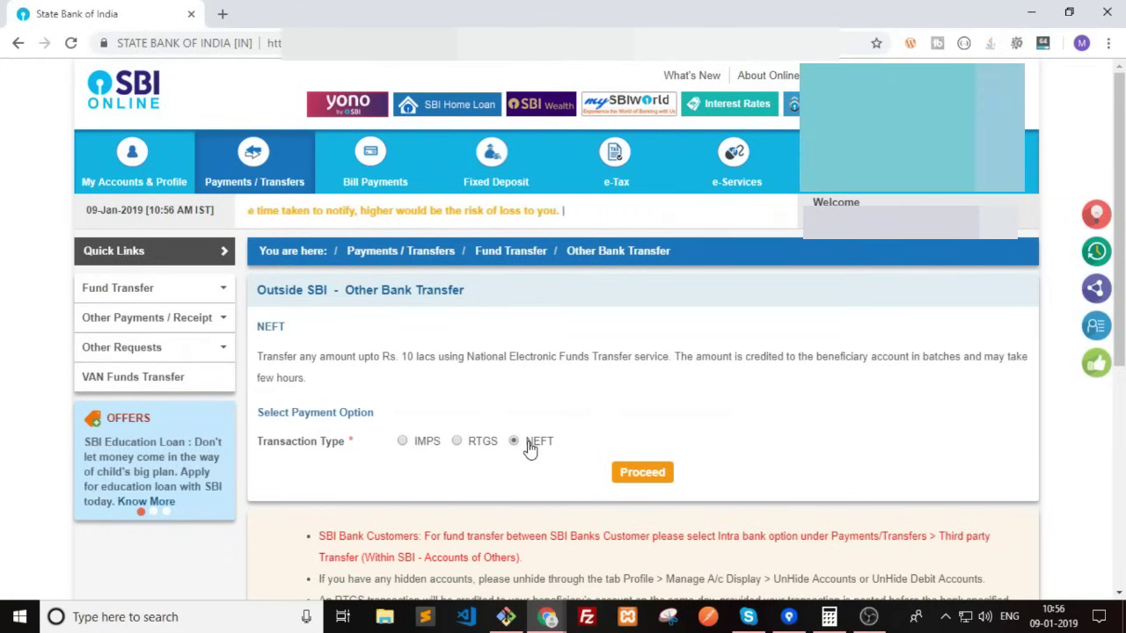
{"action": "scroll", "coordinate": [525, 448], "scroll_direction": "down", "scroll_amount": 1}
{"action": "scroll", "coordinate": [528, 449], "scroll_direction": "down", "scroll_amount": 4}
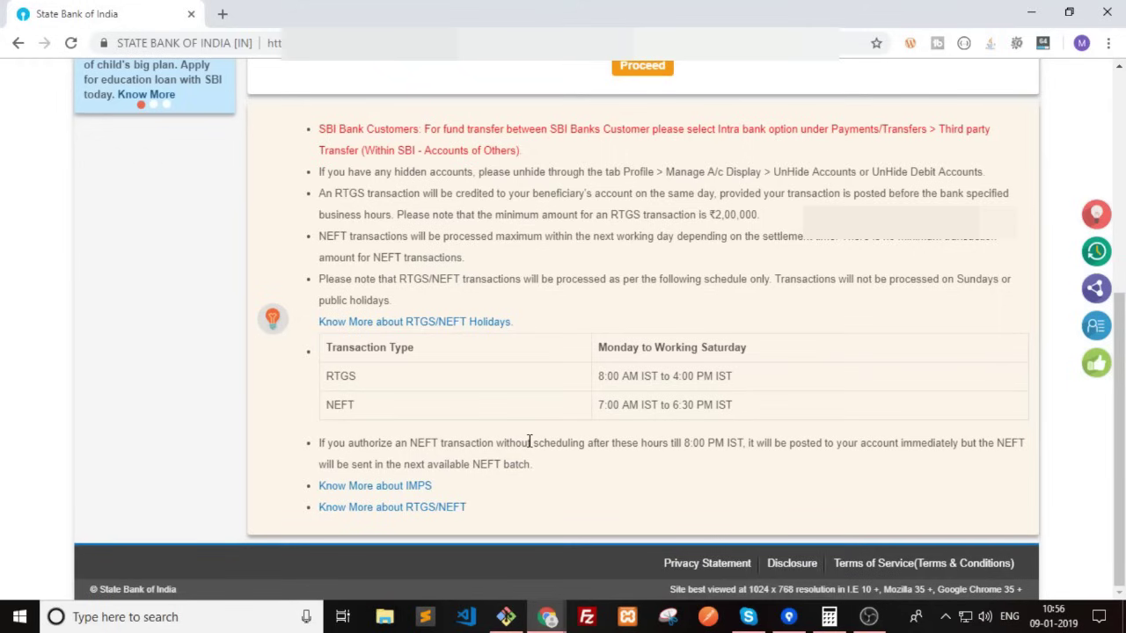
{"action": "left_click", "coordinate": [393, 489]}
{"action": "scroll", "coordinate": [307, 383], "scroll_direction": "down", "scroll_amount": 3}
{"action": "scroll", "coordinate": [306, 382], "scroll_direction": "down", "scroll_amount": 4}
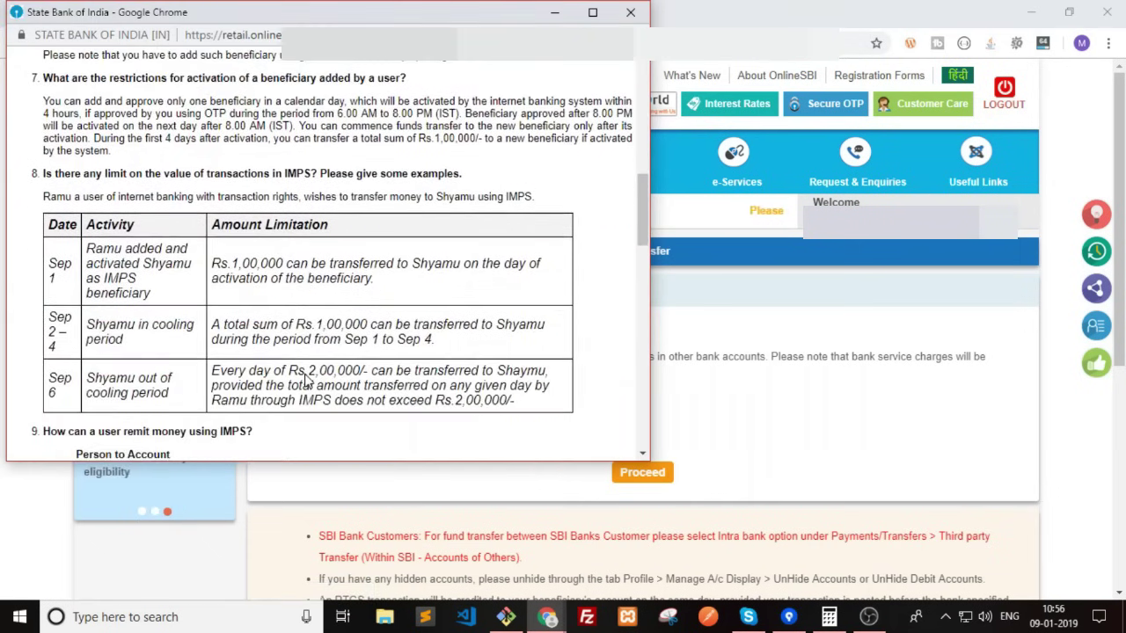
{"action": "scroll", "coordinate": [161, 319], "scroll_direction": "down", "scroll_amount": 1}
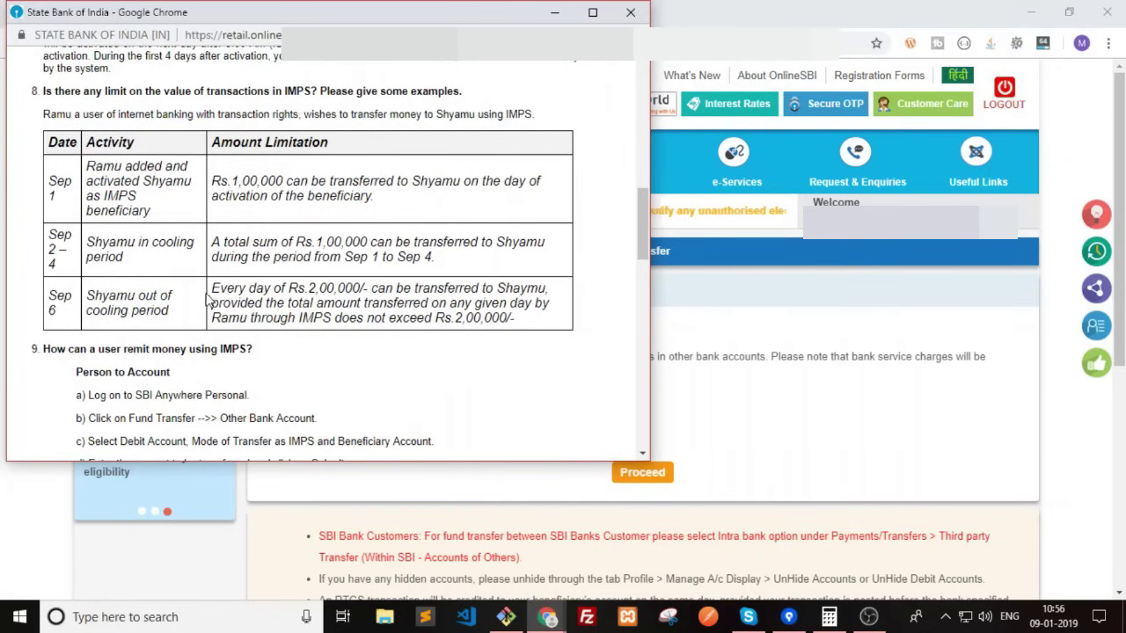
{"action": "scroll", "coordinate": [276, 277], "scroll_direction": "down", "scroll_amount": 5}
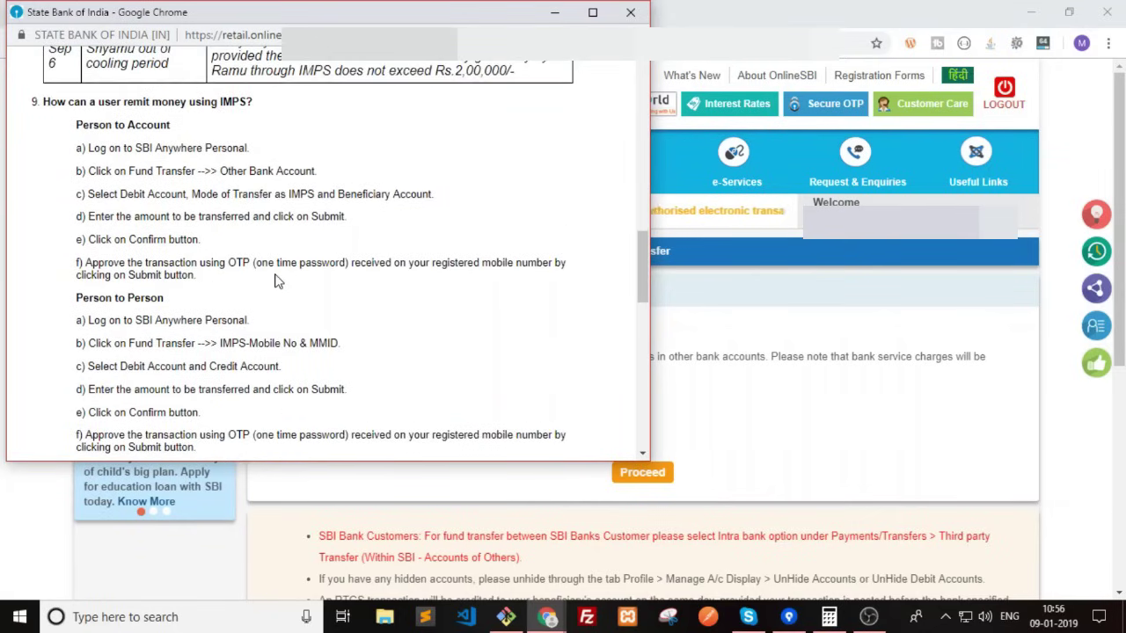
{"action": "scroll", "coordinate": [276, 275], "scroll_direction": "down", "scroll_amount": 6}
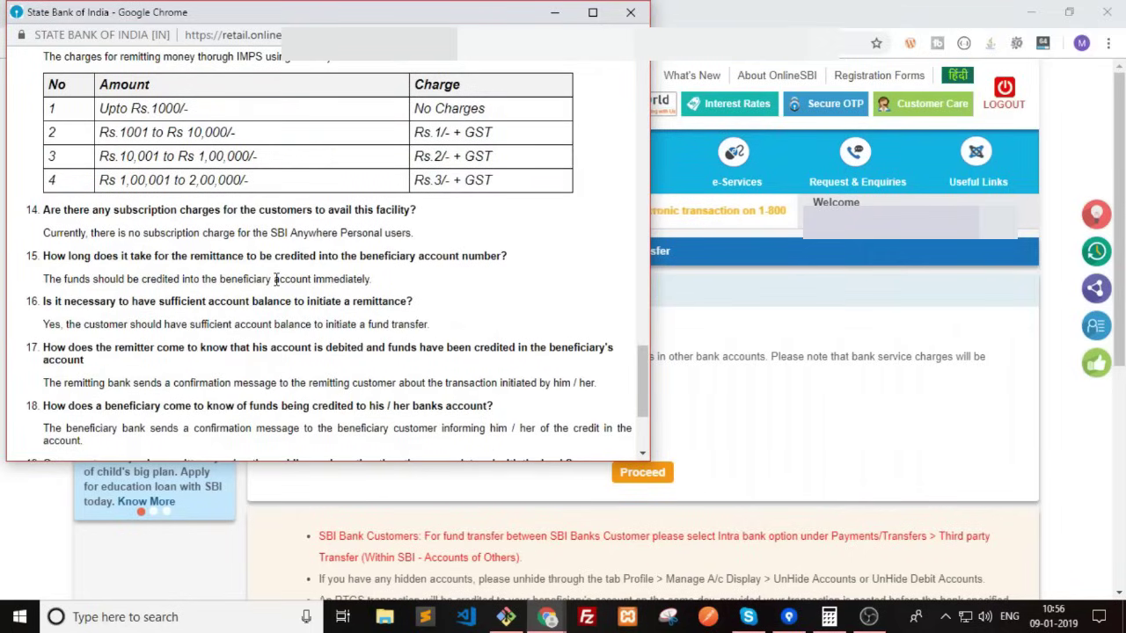
{"action": "scroll", "coordinate": [276, 278], "scroll_direction": "up", "scroll_amount": 1}
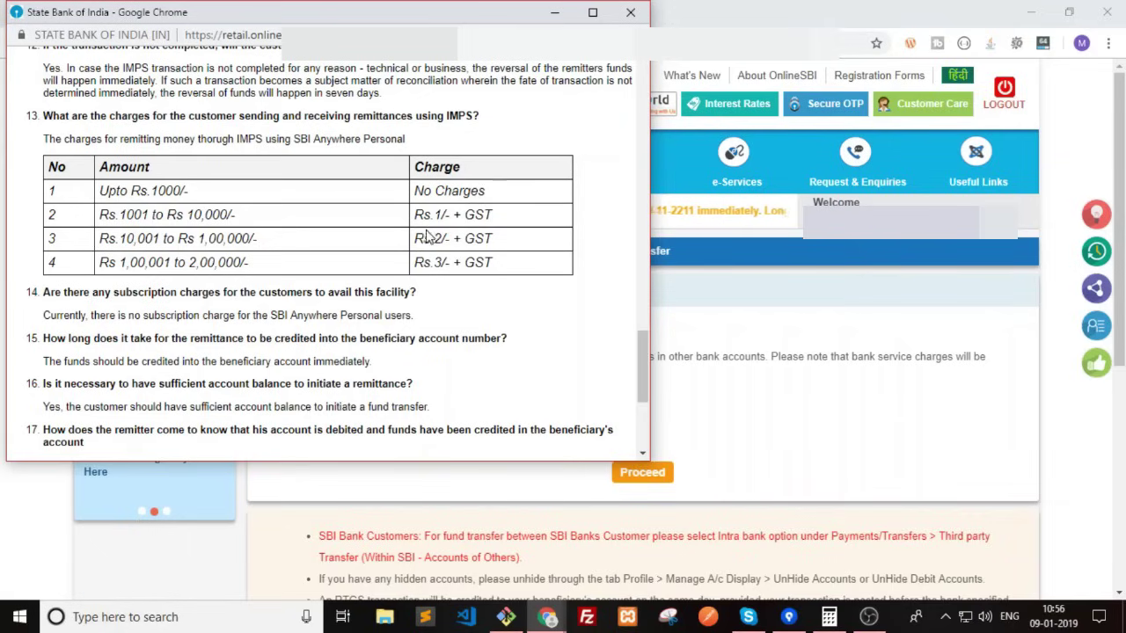
{"action": "left_click", "coordinate": [632, 13]}
Read the RTGS/NEFT information page for minimum and maximum transaction amounts, and close it.
{"action": "scroll", "coordinate": [542, 382], "scroll_direction": "down", "scroll_amount": 5}
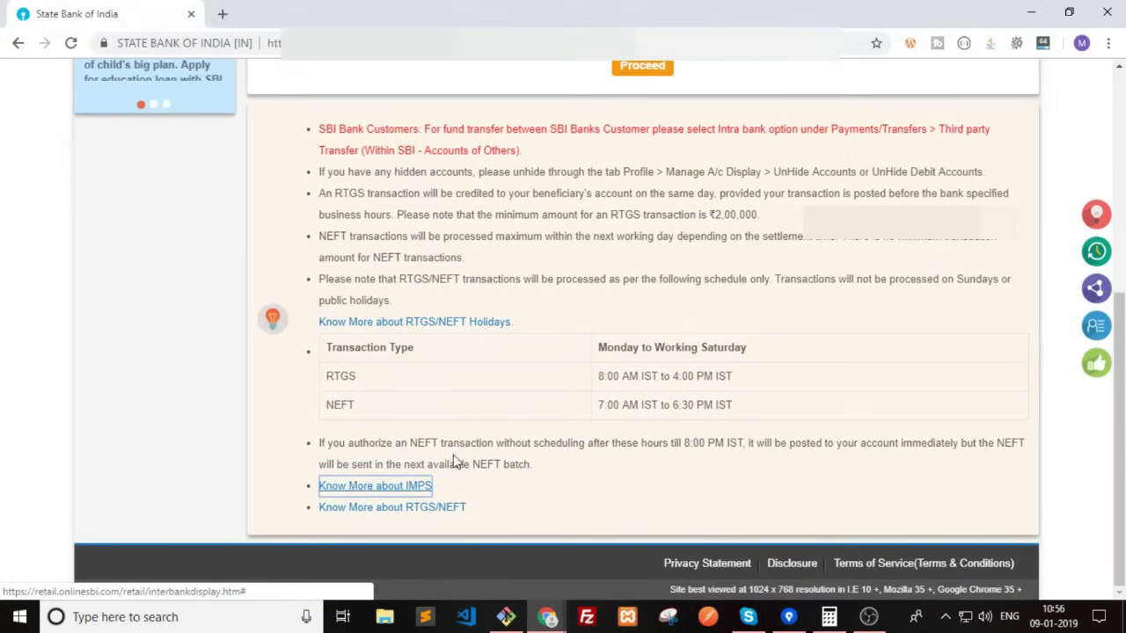
{"action": "left_click", "coordinate": [455, 508]}
{"action": "scroll", "coordinate": [335, 352], "scroll_direction": "down", "scroll_amount": 3}
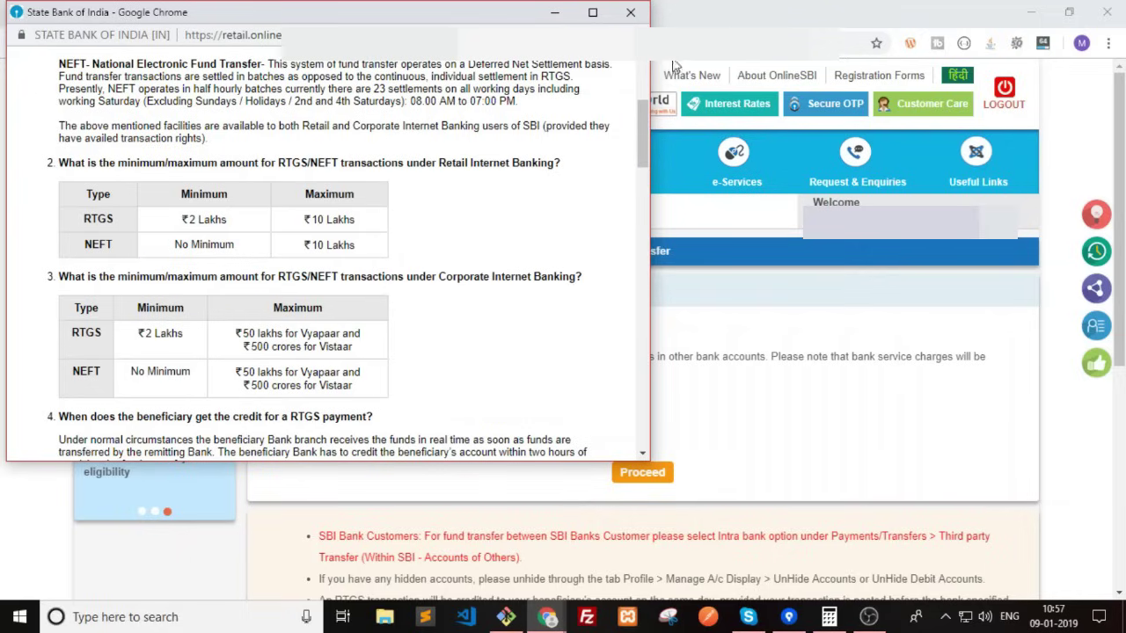
{"action": "left_click", "coordinate": [638, 21]}
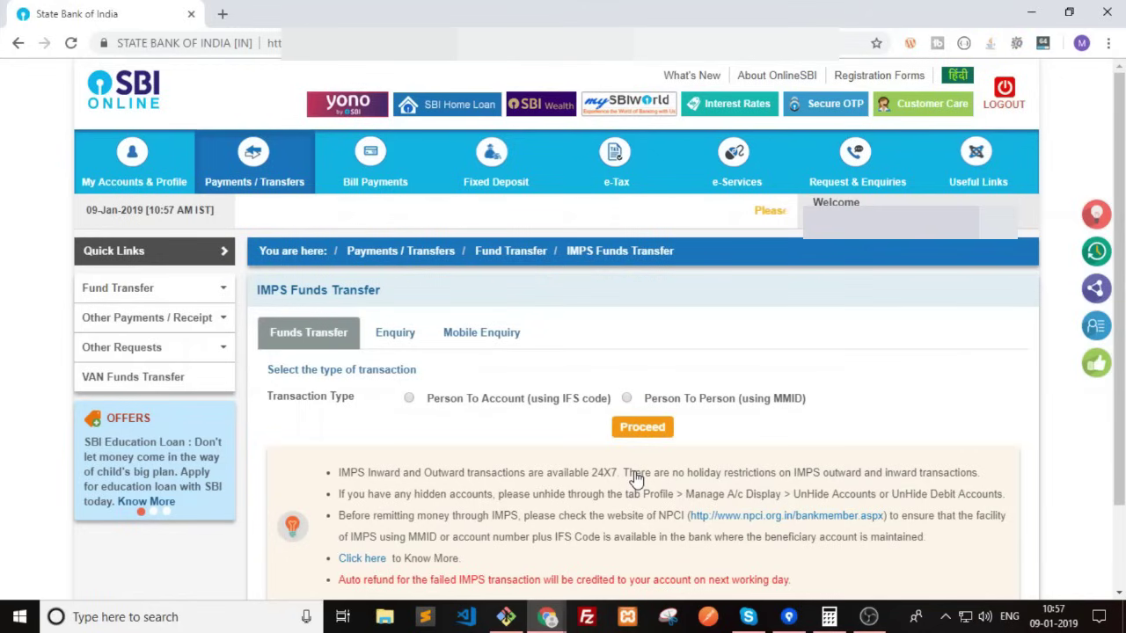
Choose Person To Account (using IFS code) as the transaction type for the IMPS funds transfer.
{"action": "scroll", "coordinate": [574, 450], "scroll_direction": "down", "scroll_amount": 1}
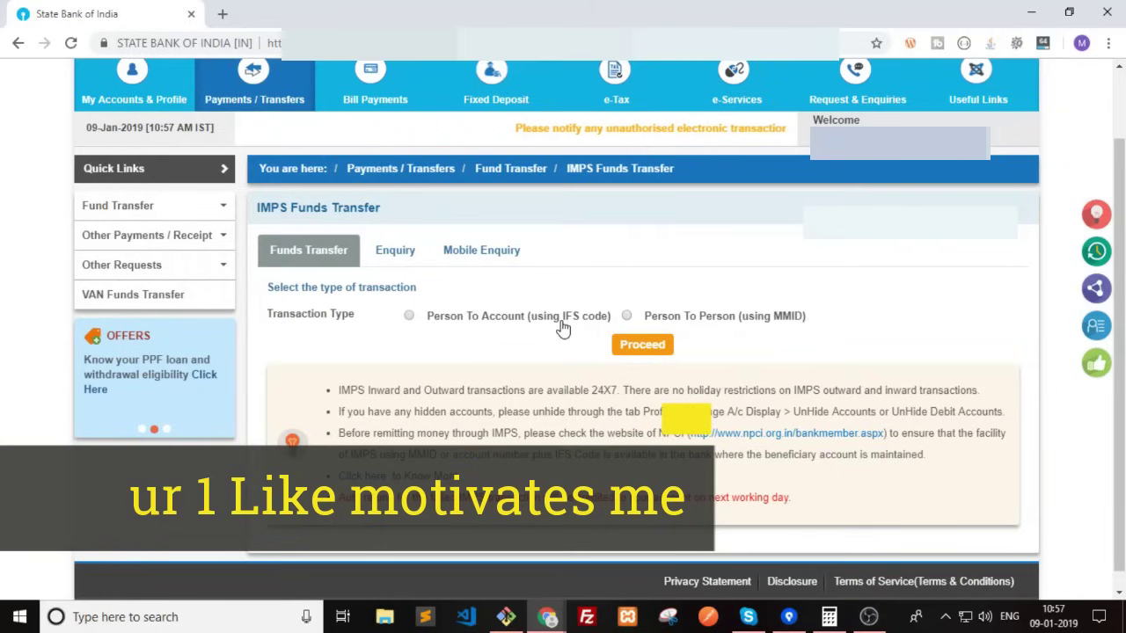
{"action": "left_click", "coordinate": [506, 327]}
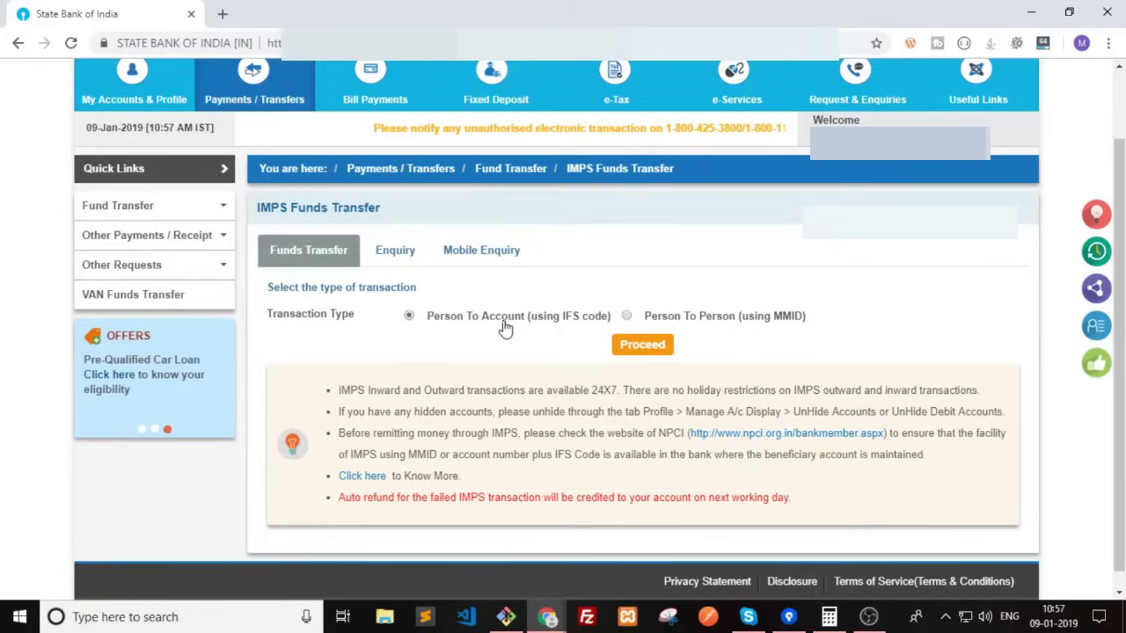
Search the web for "ifs code" in a new browser tab and open the bankifsccode.com result.
{"action": "left_click", "coordinate": [222, 14]}
{"action": "type", "text": "ifs code"}
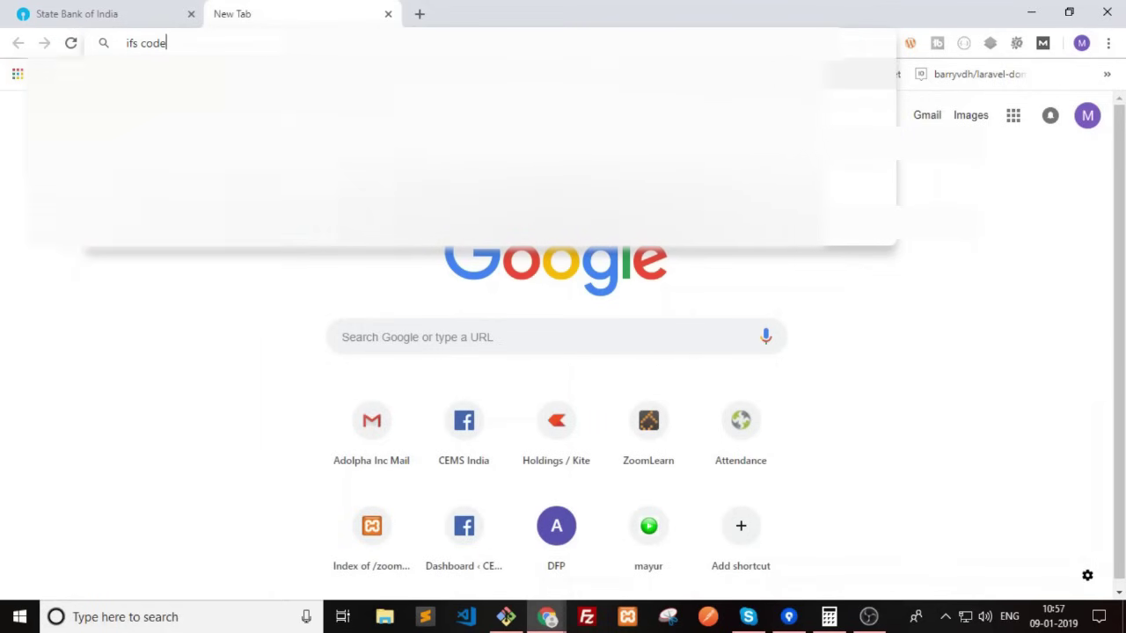
{"action": "key", "text": "Return"}
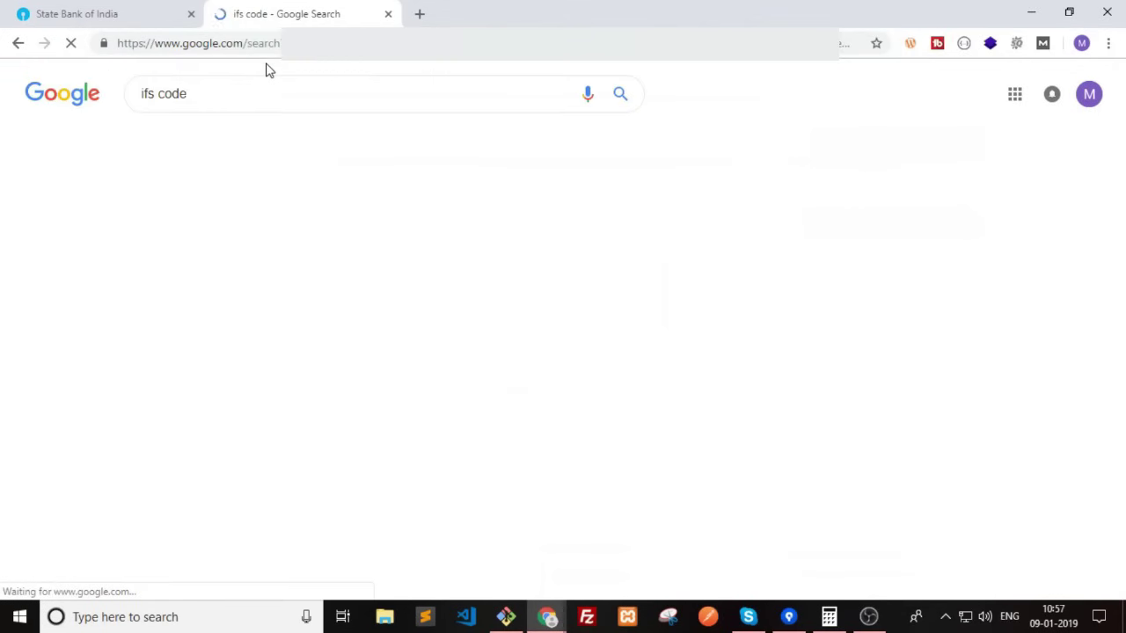
{"action": "scroll", "coordinate": [334, 328], "scroll_direction": "down", "scroll_amount": 3}
{"action": "scroll", "coordinate": [328, 396], "scroll_direction": "down", "scroll_amount": 2}
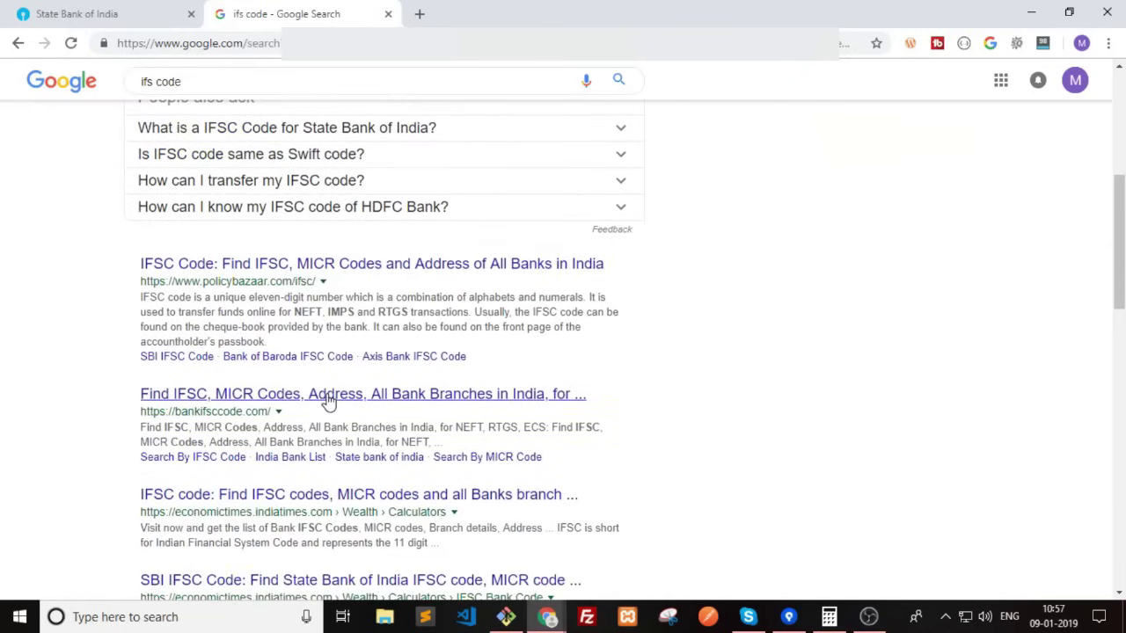
{"action": "left_click", "coordinate": [211, 409]}
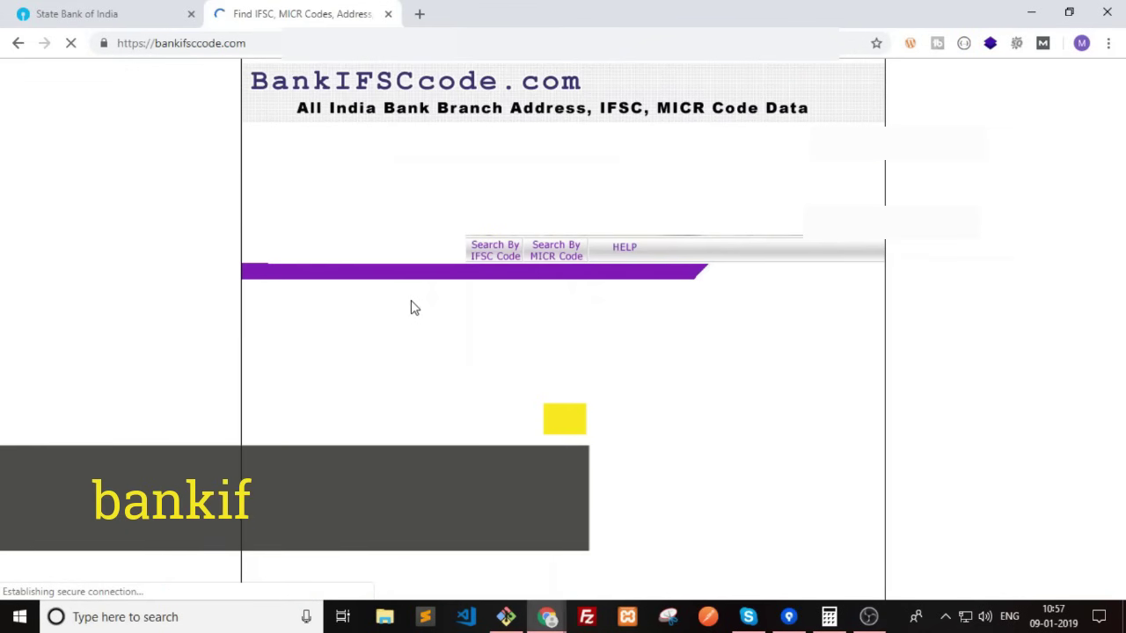
View the site's page for finding branch details by IFSC code.
{"action": "left_click", "coordinate": [486, 251]}
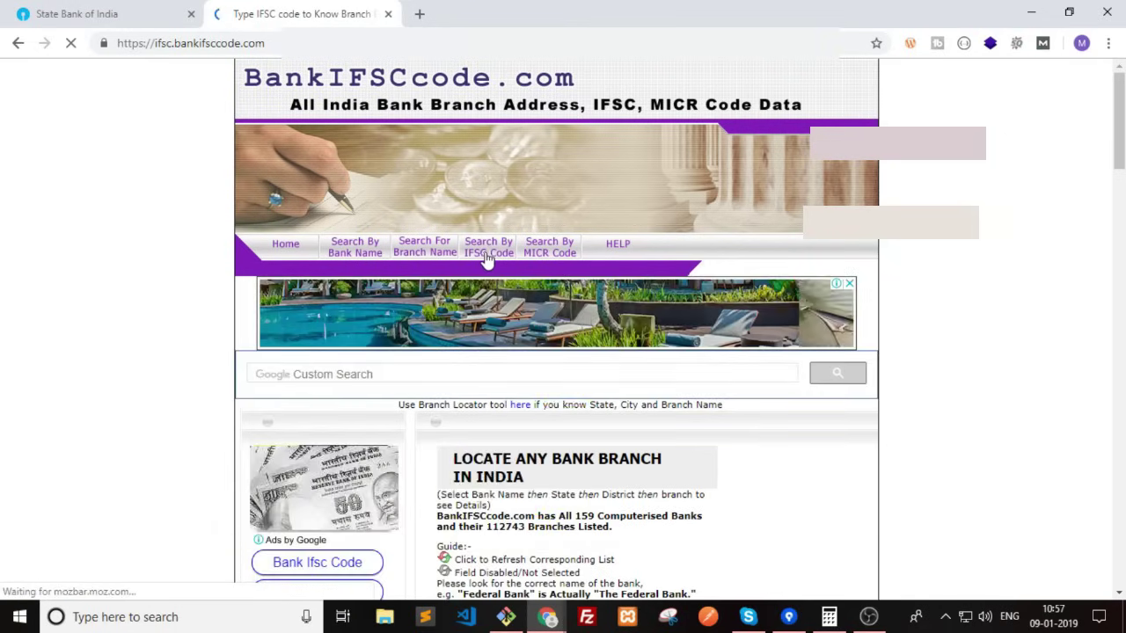
{"action": "scroll", "coordinate": [539, 387], "scroll_direction": "down", "scroll_amount": 2}
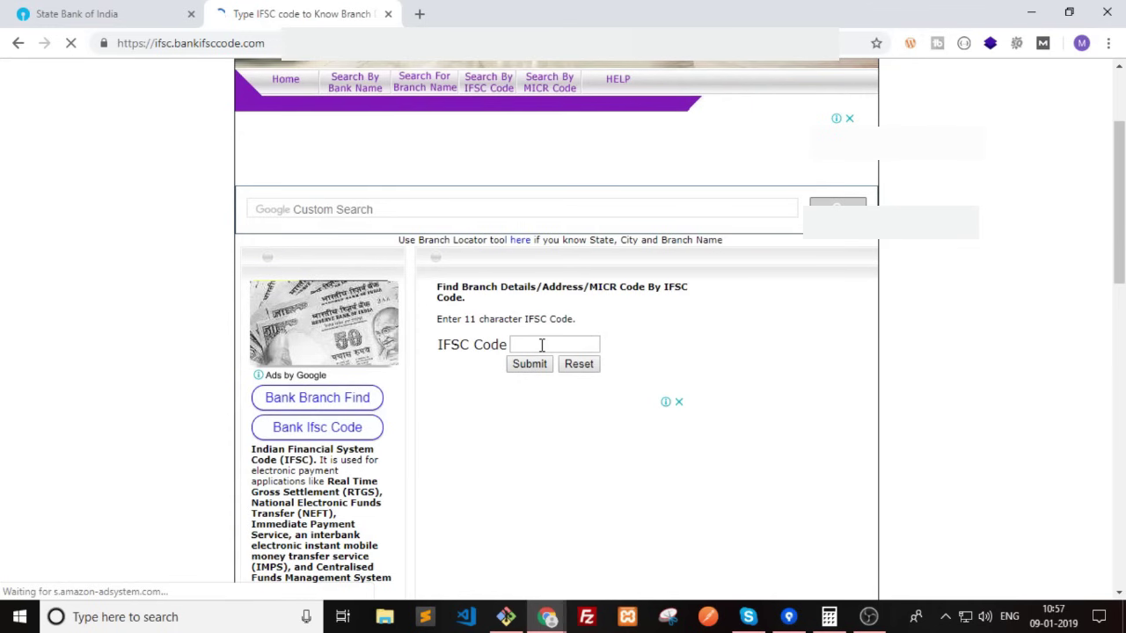
{"action": "scroll", "coordinate": [374, 226], "scroll_direction": "up", "scroll_amount": 2}
Look through the list of banks by name and open the entry for ABHYUDAYA CO-OP BANK LTD.
{"action": "left_click", "coordinate": [356, 253]}
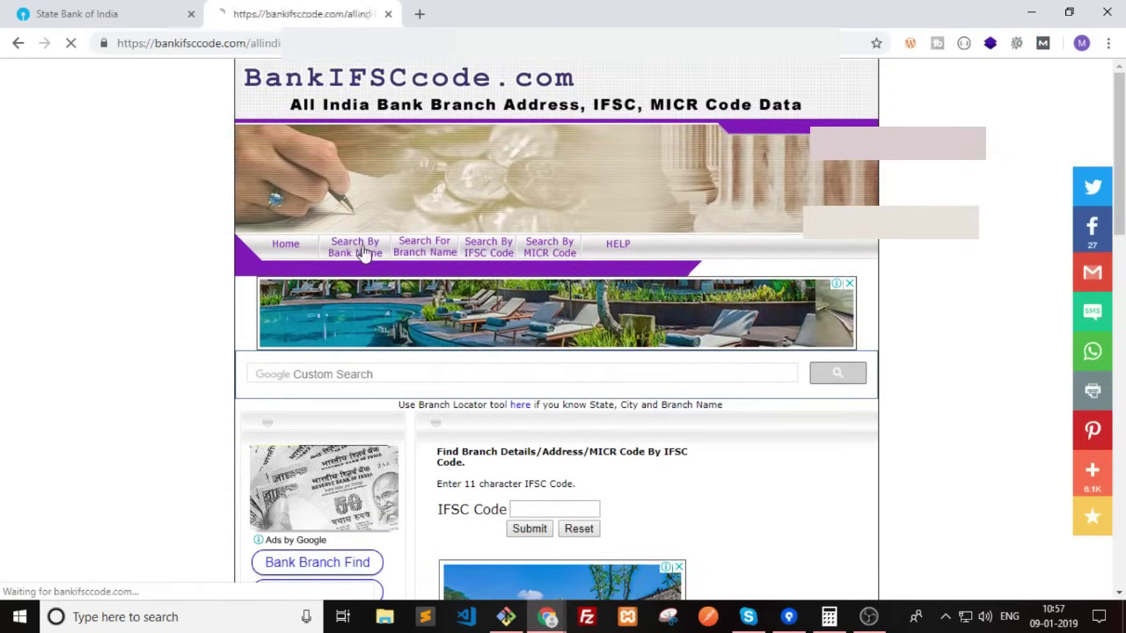
{"action": "scroll", "coordinate": [549, 340], "scroll_direction": "down", "scroll_amount": 1}
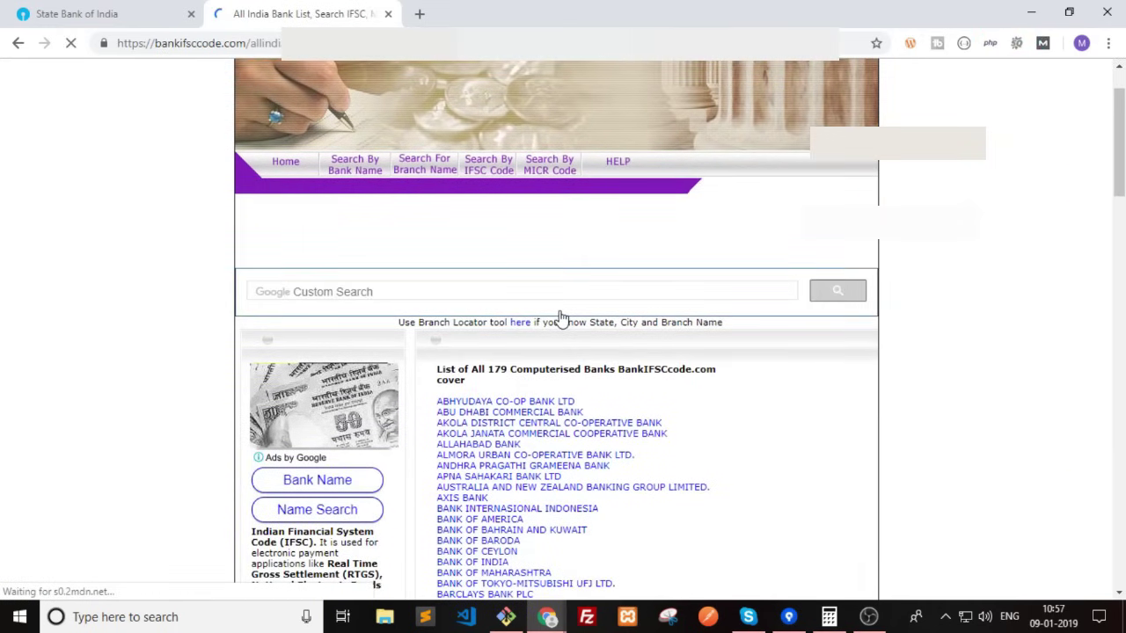
{"action": "scroll", "coordinate": [476, 289], "scroll_direction": "down", "scroll_amount": 5}
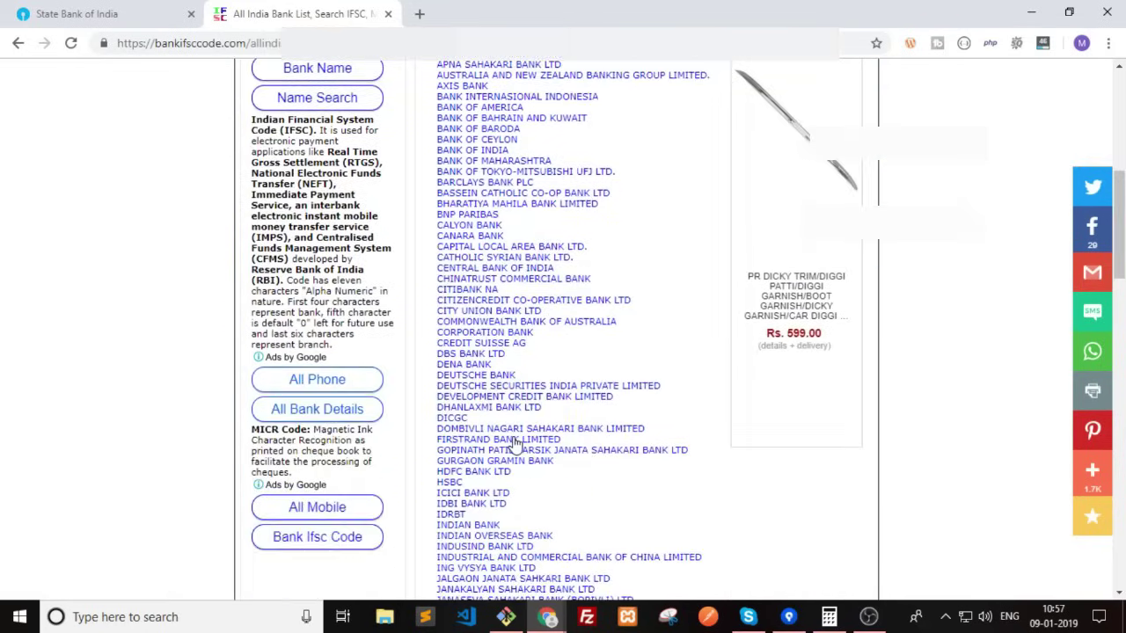
{"action": "scroll", "coordinate": [450, 216], "scroll_direction": "up", "scroll_amount": 5}
{"action": "left_click", "coordinate": [501, 401]}
Set the state to MAHARASHTRA in the branch locator for ABHYUDAYA CO-OP BANK LTD.
{"action": "scroll", "coordinate": [504, 466], "scroll_direction": "down", "scroll_amount": 3}
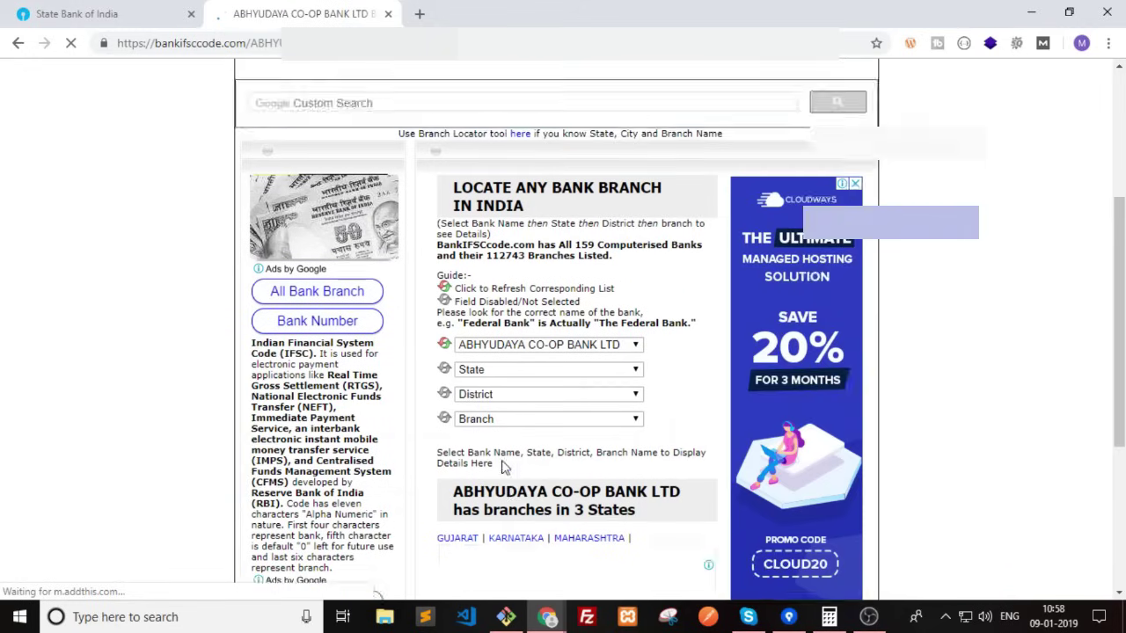
{"action": "scroll", "coordinate": [504, 467], "scroll_direction": "down", "scroll_amount": 1}
{"action": "left_click", "coordinate": [521, 288]}
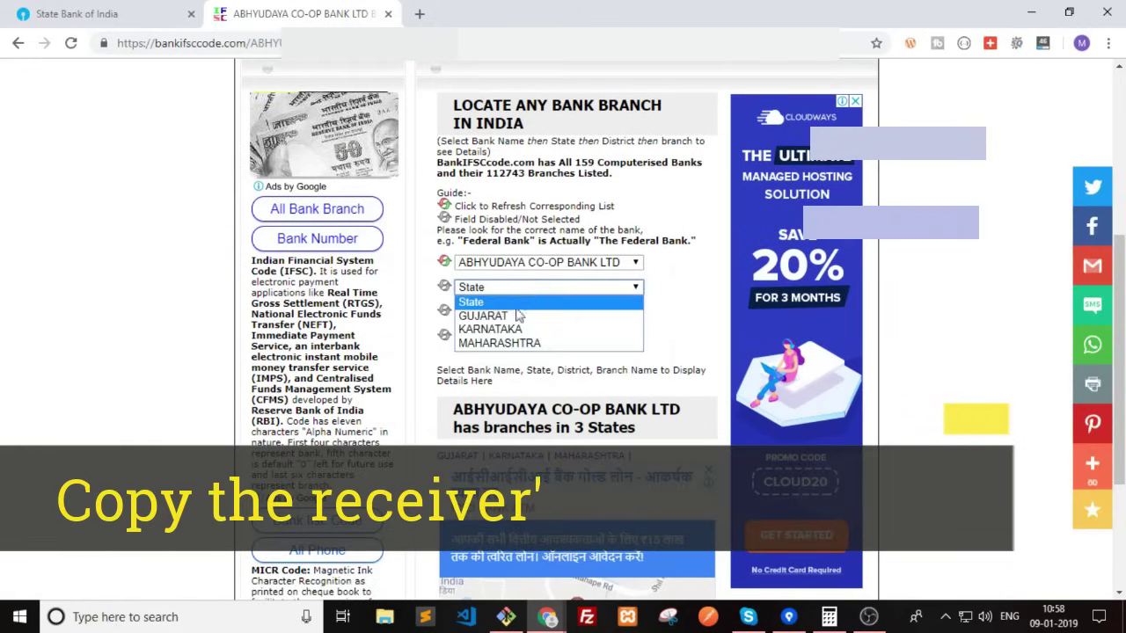
{"action": "left_click", "coordinate": [505, 342]}
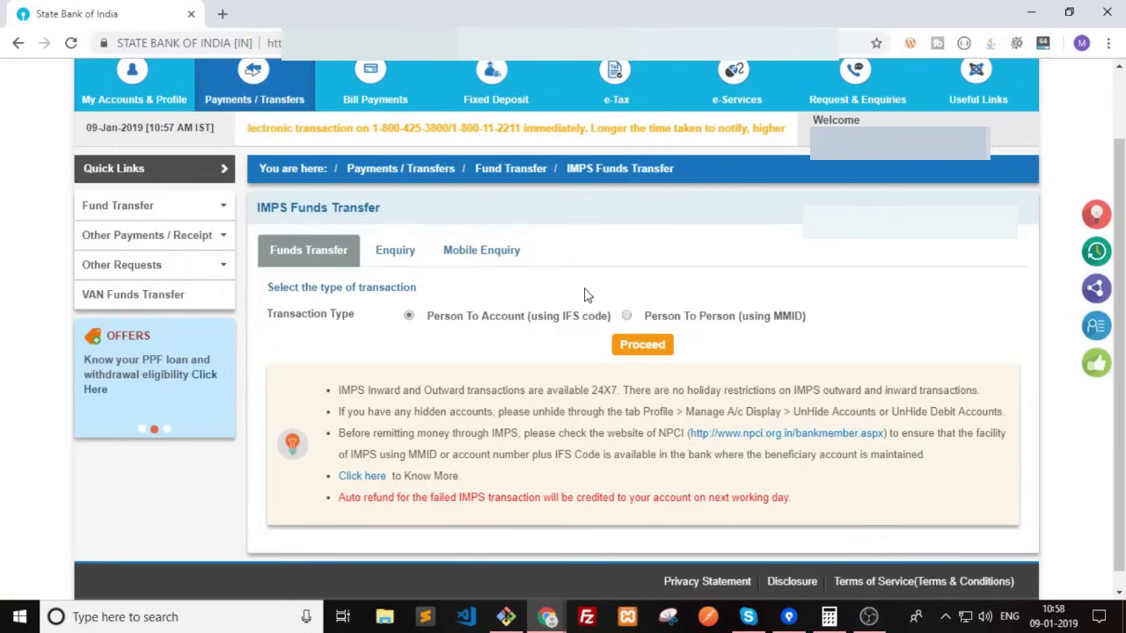
Try to proceed with the Person To Account (using IFS code) transaction, confirming the check of the NPCI website.
{"action": "left_click", "coordinate": [634, 346]}
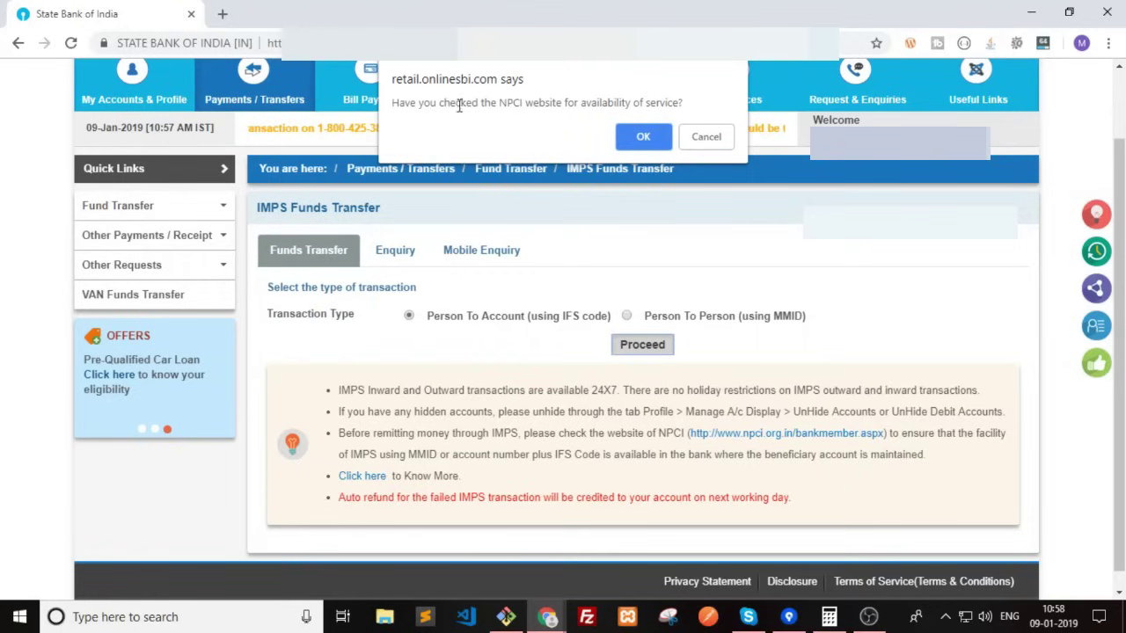
{"action": "left_click", "coordinate": [643, 139]}
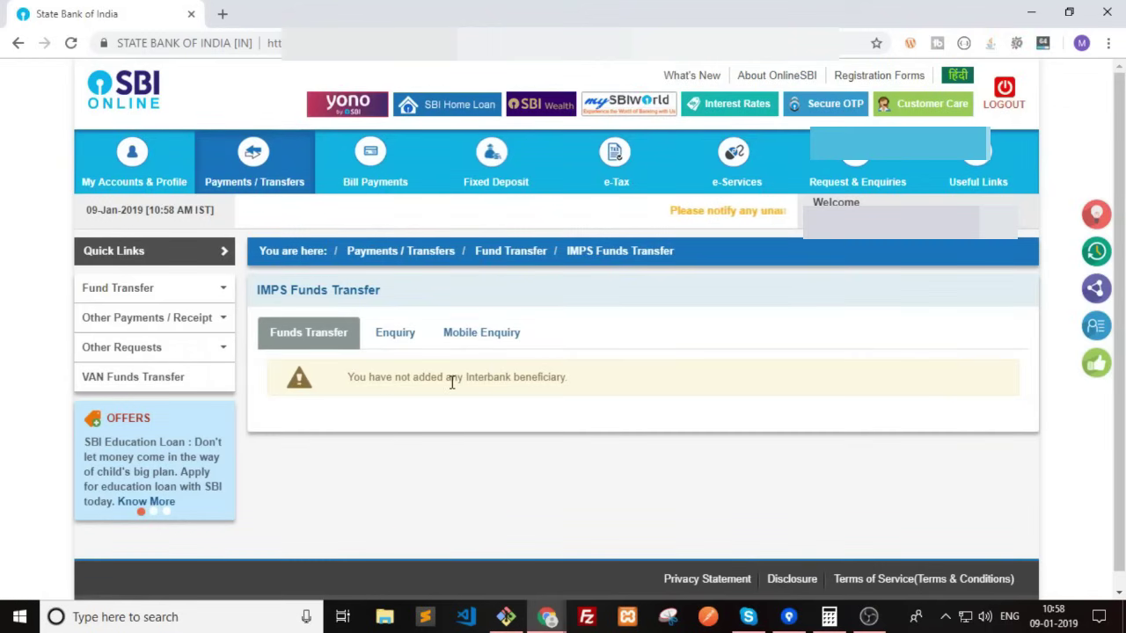
{"action": "left_click_drag", "start_coordinate": [345, 385], "coordinate": [563, 397]}
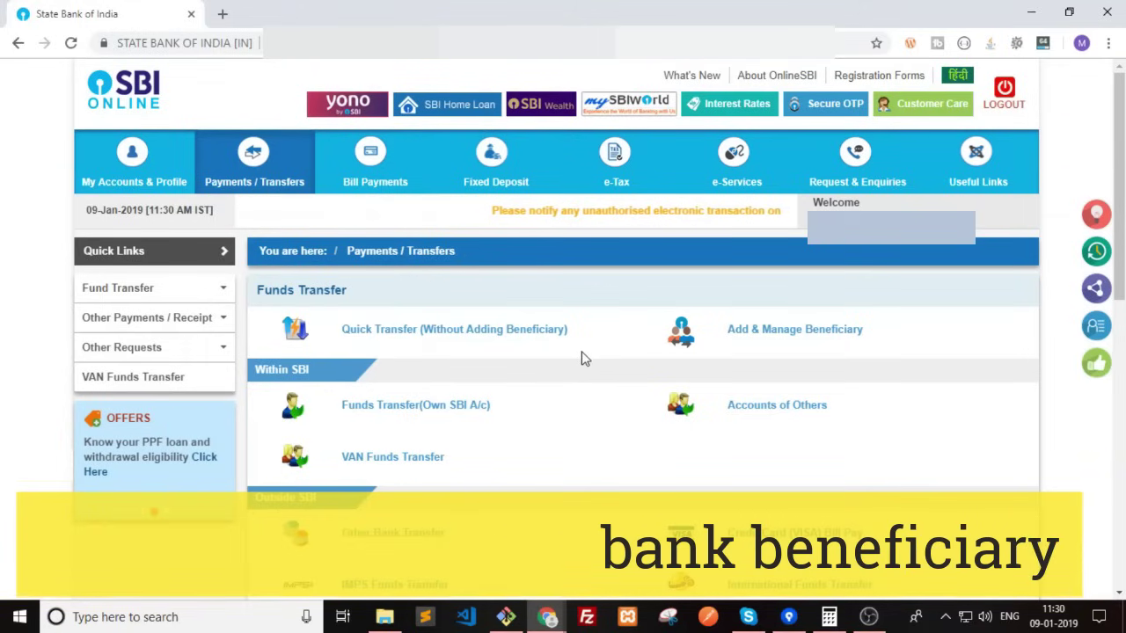
Open Add & Manage Beneficiary, submit the profile password and open the Inter-Bank Beneficiary form.
{"action": "left_click", "coordinate": [779, 332]}
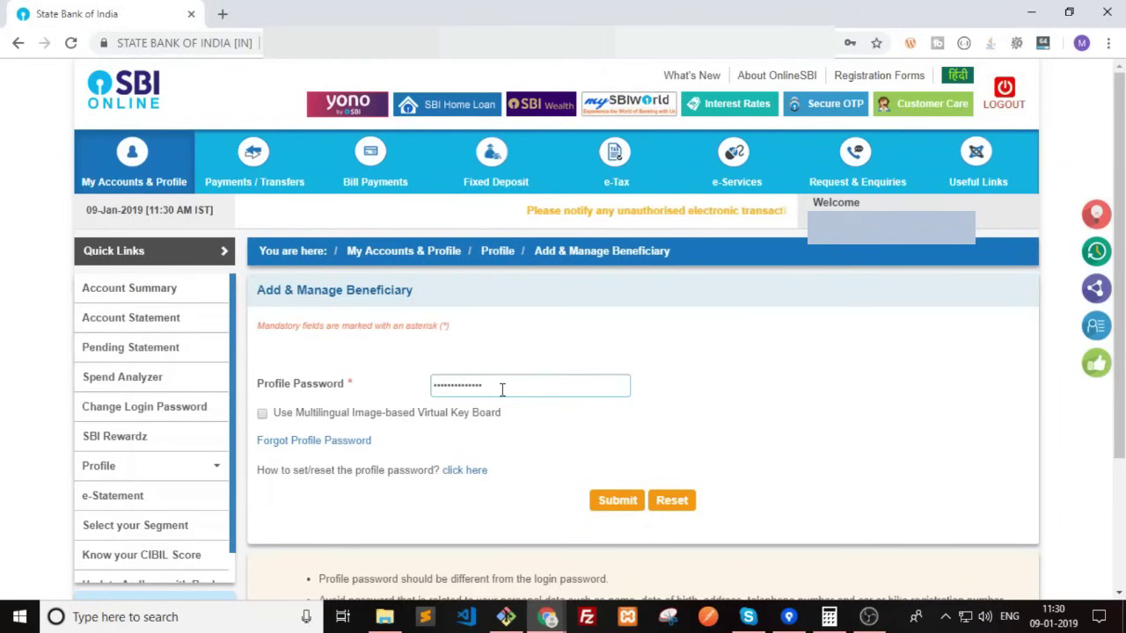
{"action": "left_click", "coordinate": [606, 485]}
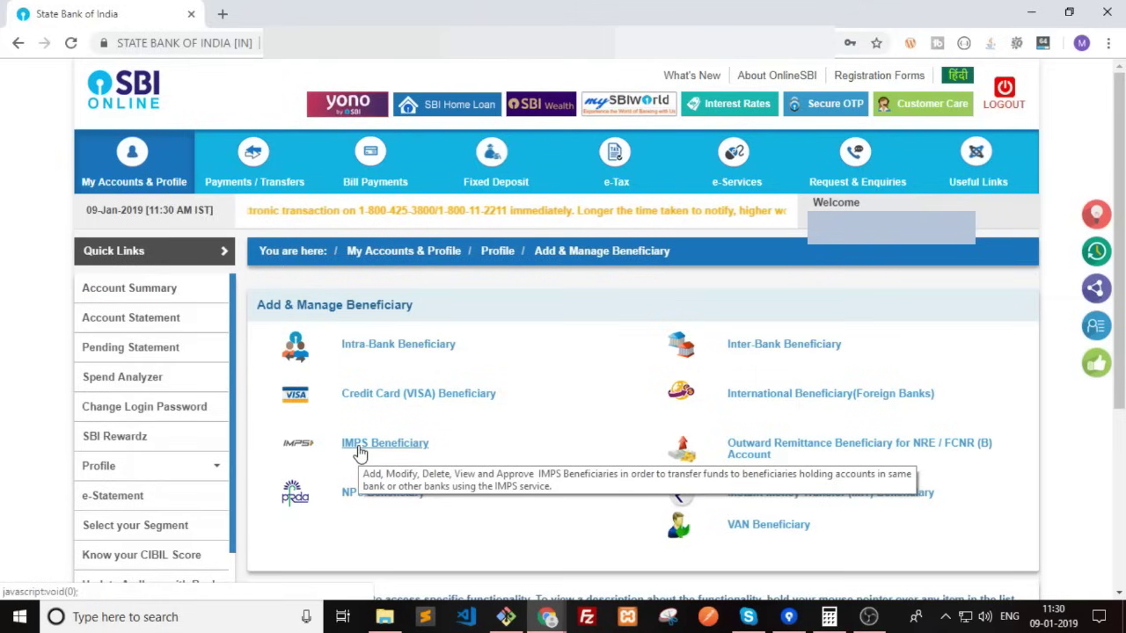
{"action": "left_click", "coordinate": [758, 346]}
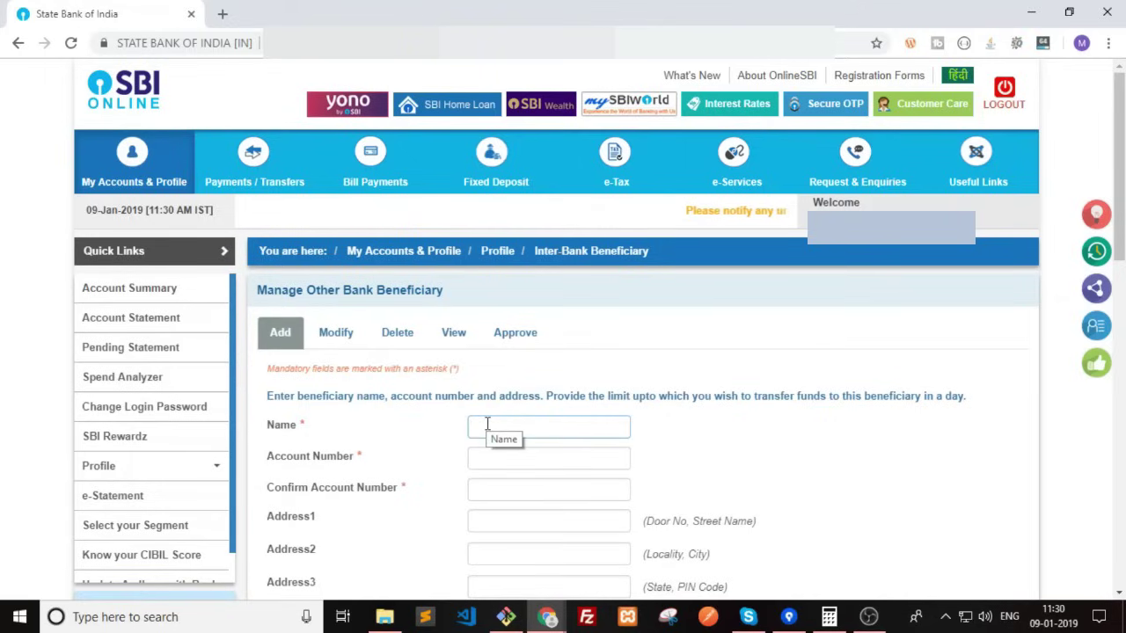
Set the new beneficiary's Inter-Bank Transfer Limit to 1000000 INR.
{"action": "scroll", "coordinate": [488, 424], "scroll_direction": "down", "scroll_amount": 2}
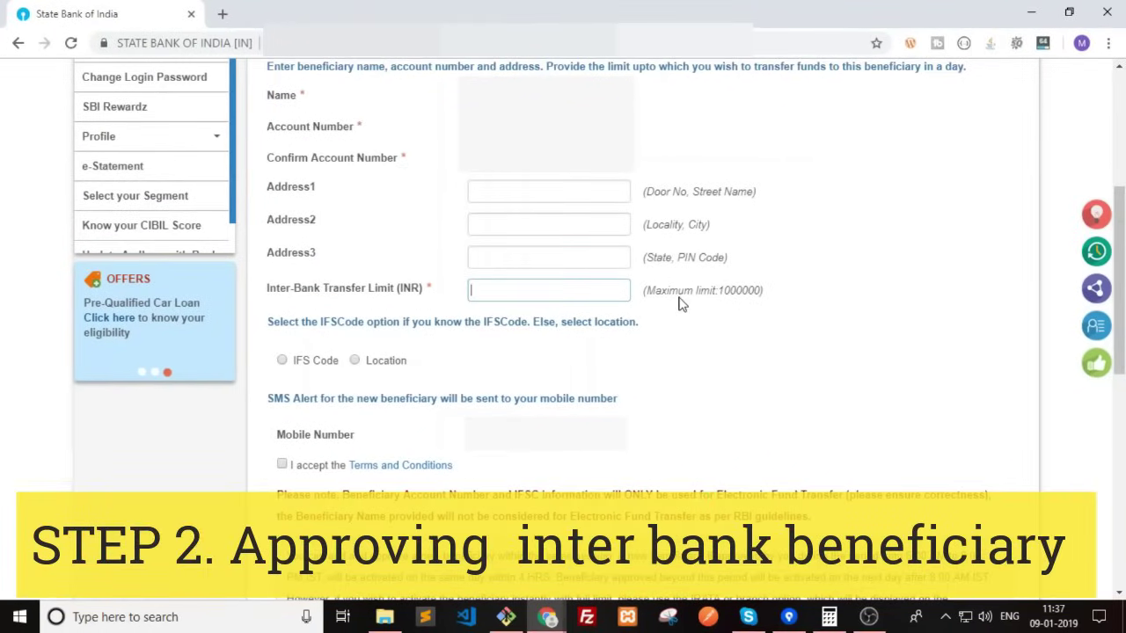
{"action": "double_click", "coordinate": [748, 294]}
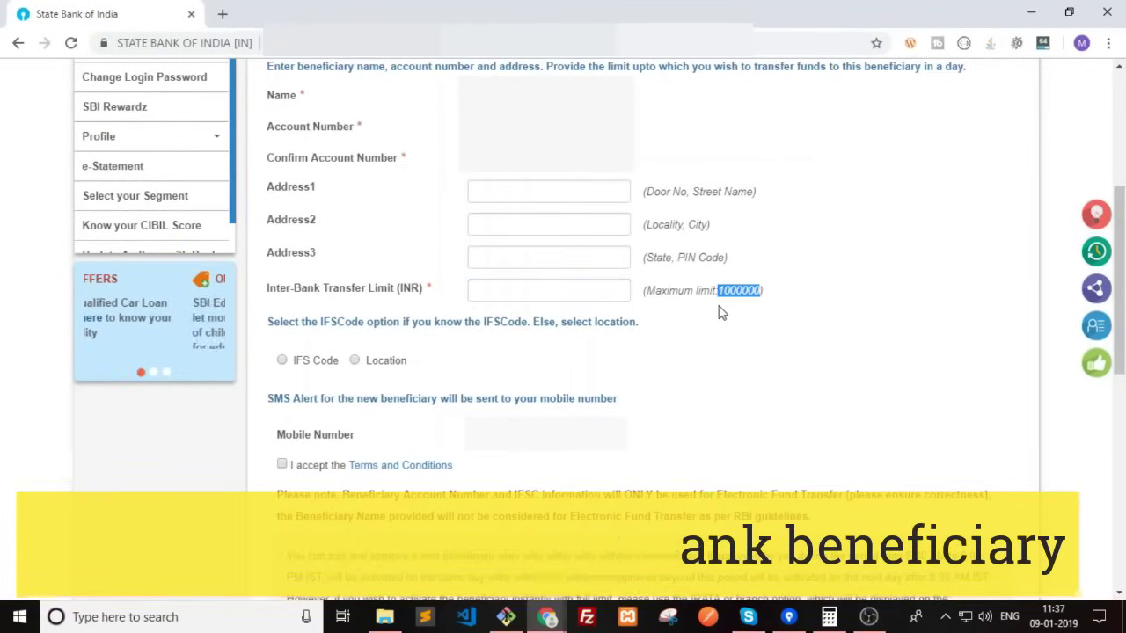
{"action": "left_click", "coordinate": [569, 293]}
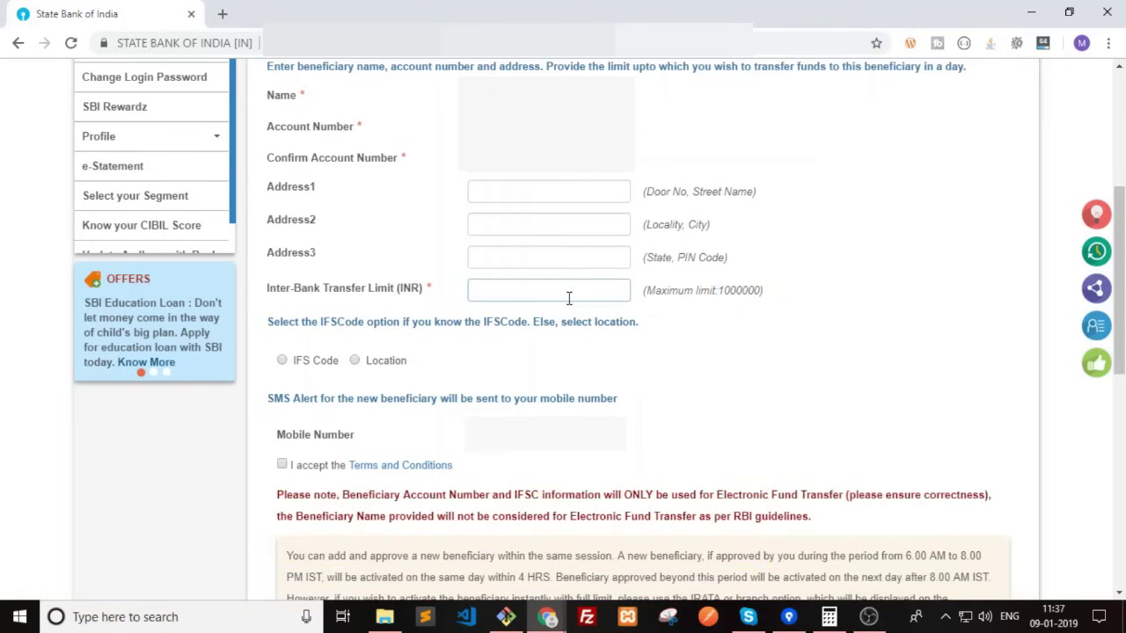
{"action": "type", "text": "10000"}
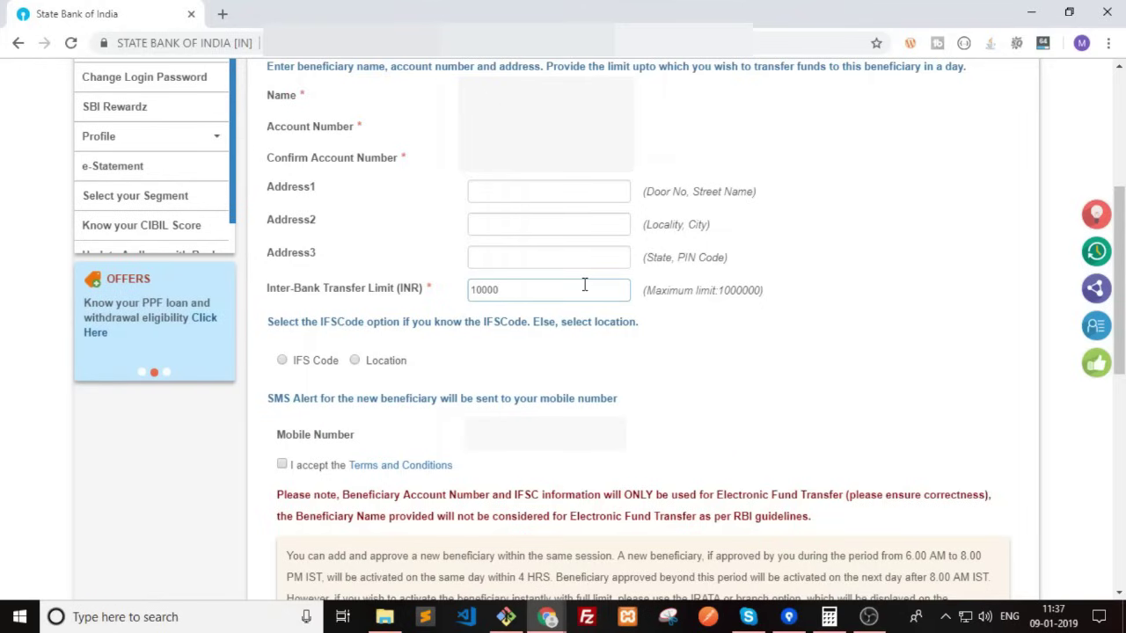
{"action": "type", "text": "0"}
{"action": "key", "text": "BackSpace"}
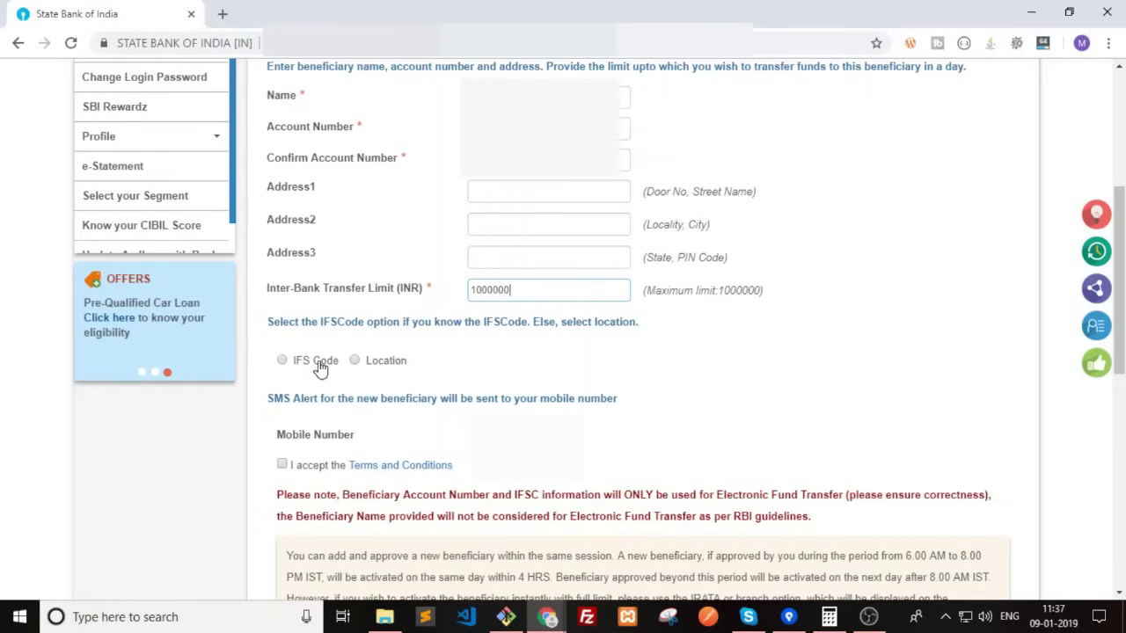
Choose IFS Code instead of Location to identify the beneficiary's branch and enter the receiver bank's IFS code.
{"action": "left_click", "coordinate": [320, 366]}
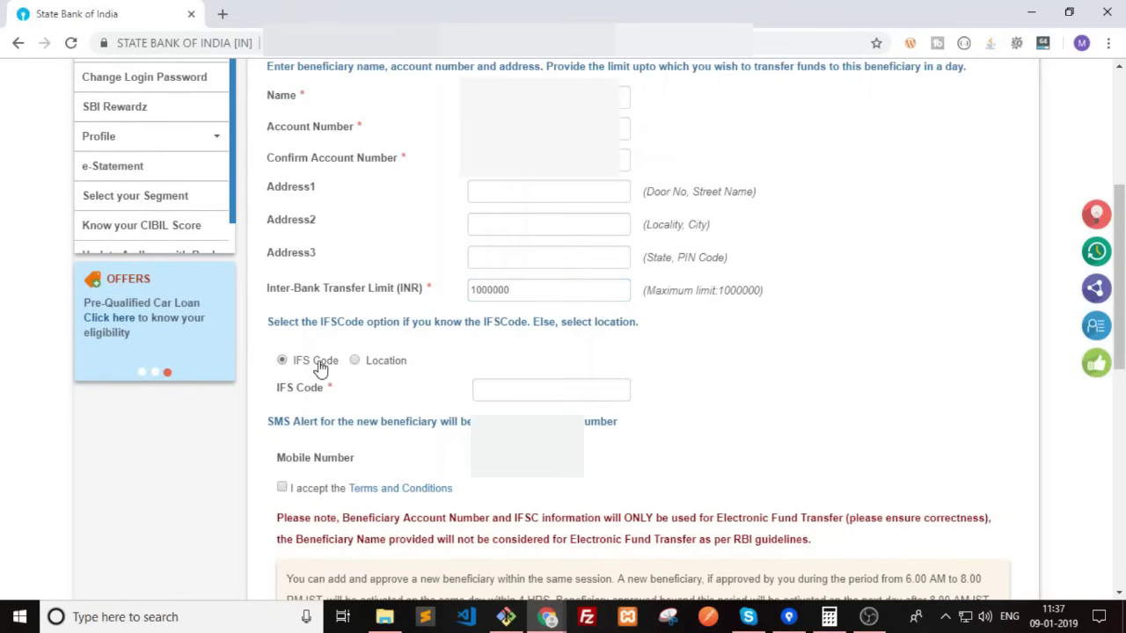
{"action": "left_click", "coordinate": [365, 367]}
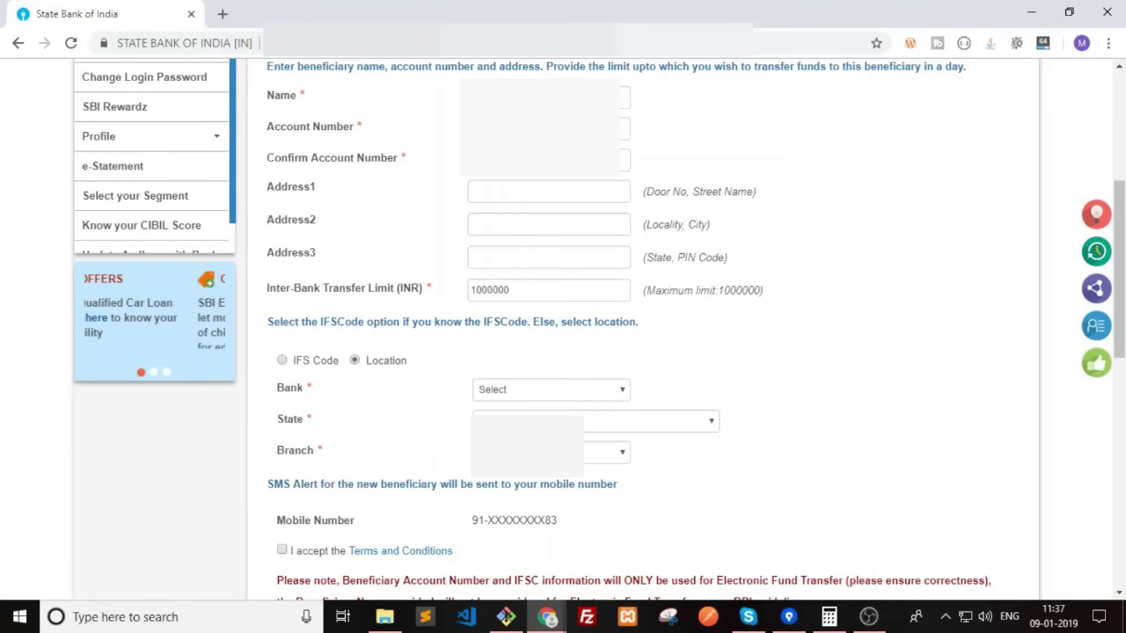
{"action": "left_click", "coordinate": [325, 366]}
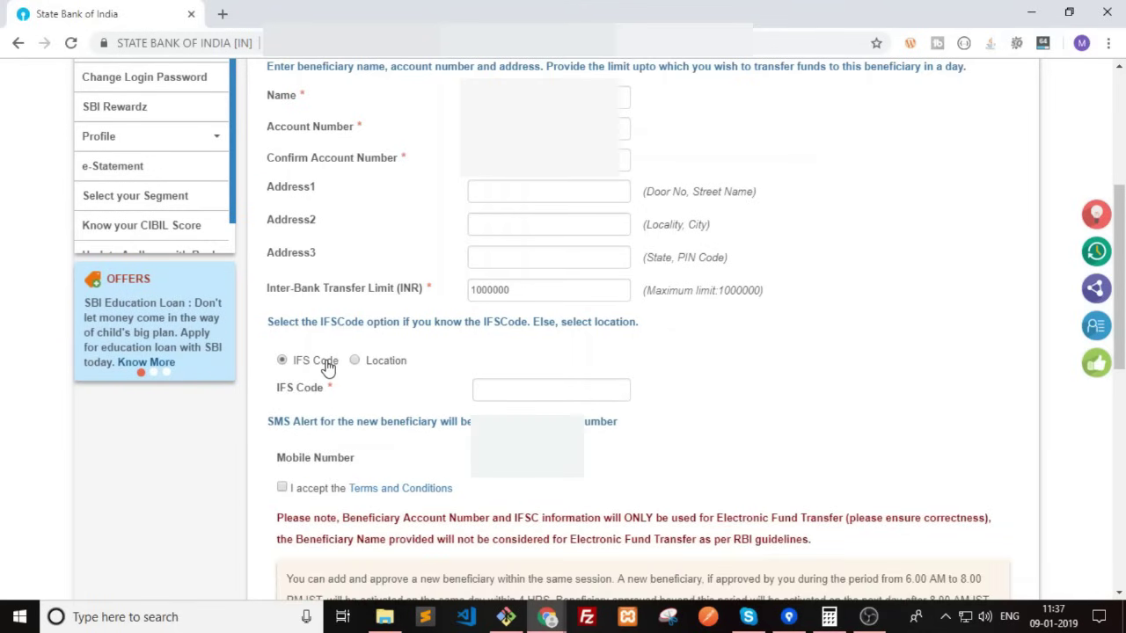
{"action": "left_click", "coordinate": [501, 391]}
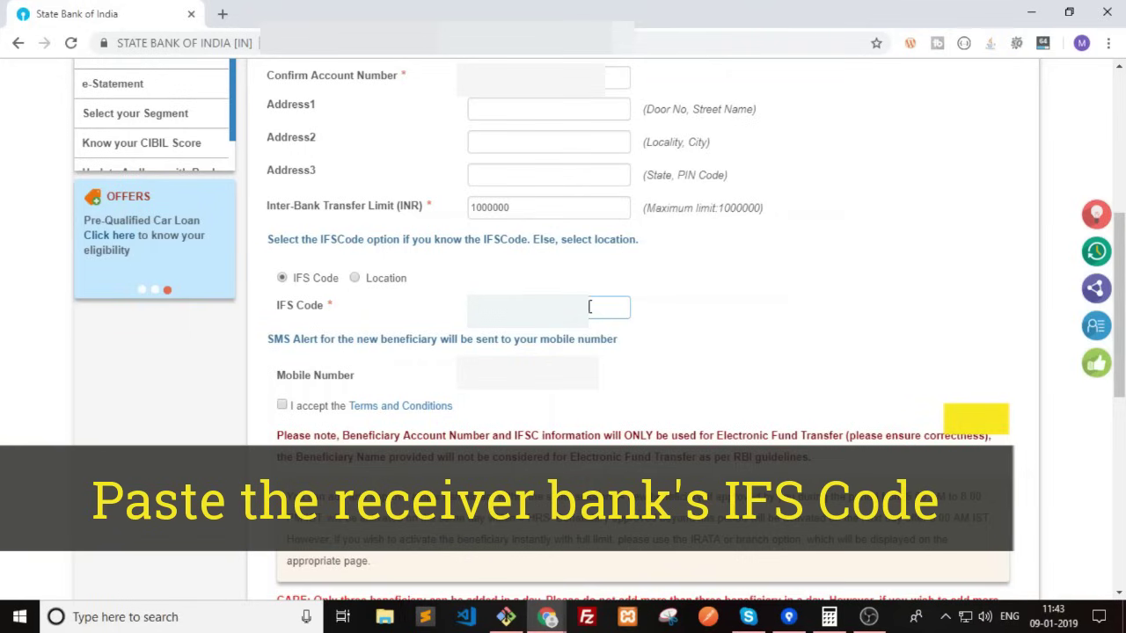
Accept the Terms and Conditions, then submit the new beneficiary and confirm the account number and IFSC notice.
{"action": "left_click", "coordinate": [284, 407]}
{"action": "scroll", "coordinate": [527, 308], "scroll_direction": "down", "scroll_amount": 6}
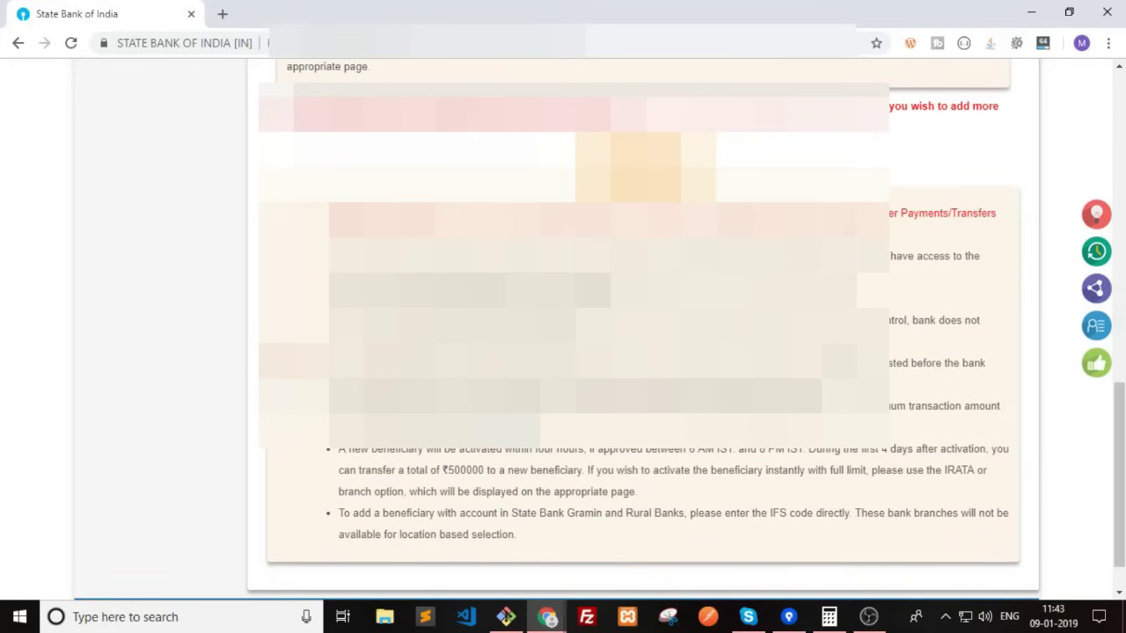
{"action": "left_click", "coordinate": [623, 170]}
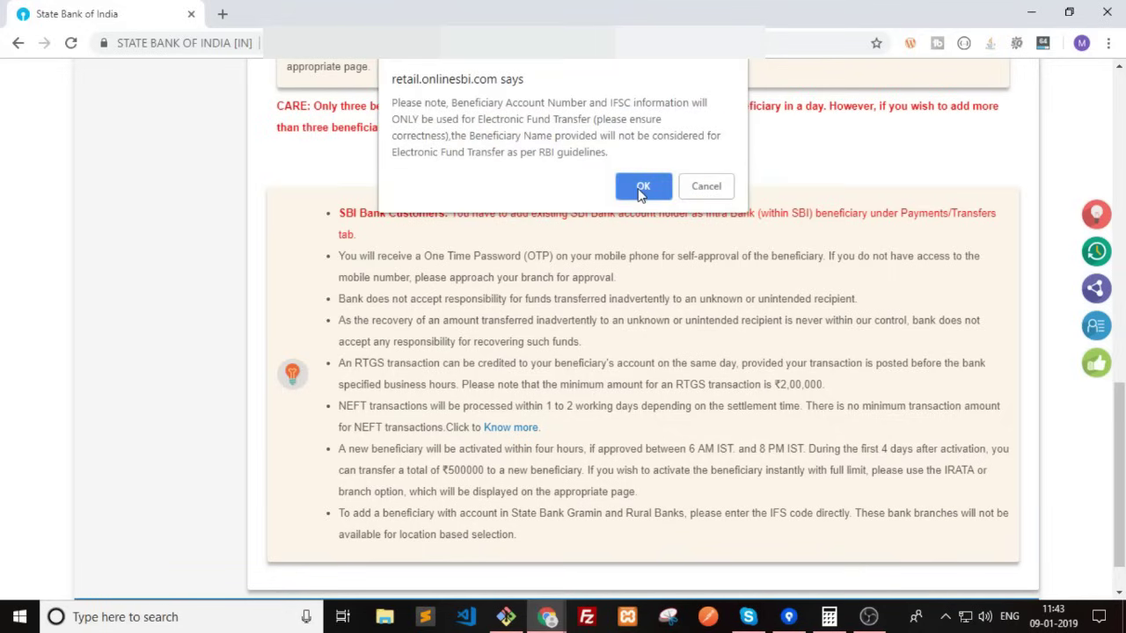
{"action": "left_click", "coordinate": [641, 184]}
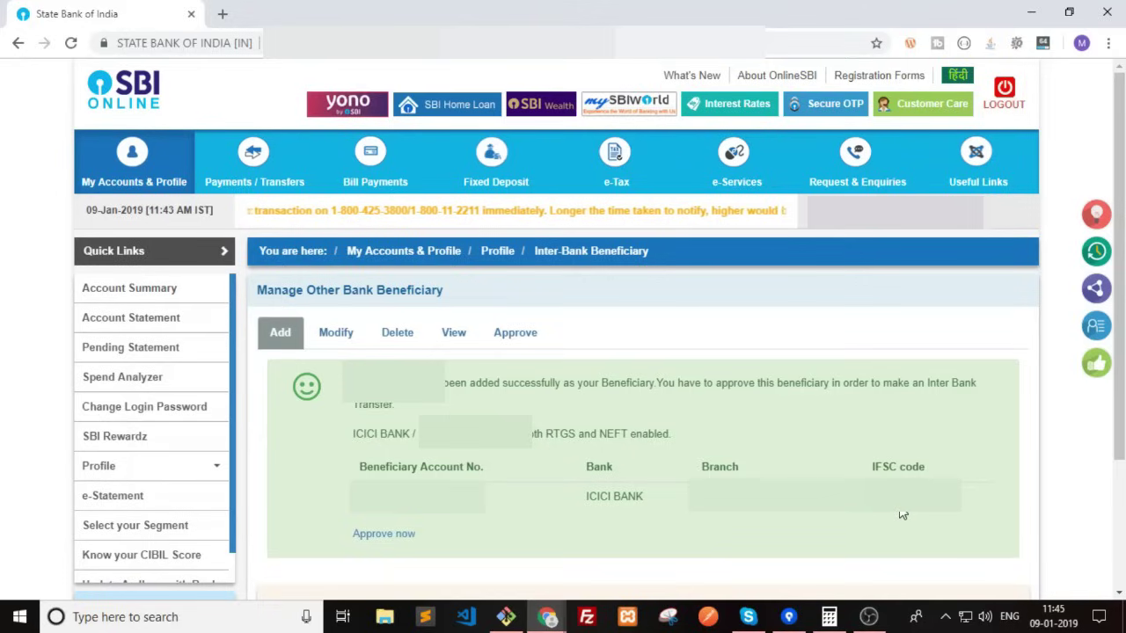
Start approving the added beneficiary with the Approve Beneficiary type and approval through OTP.
{"action": "left_click", "coordinate": [407, 535]}
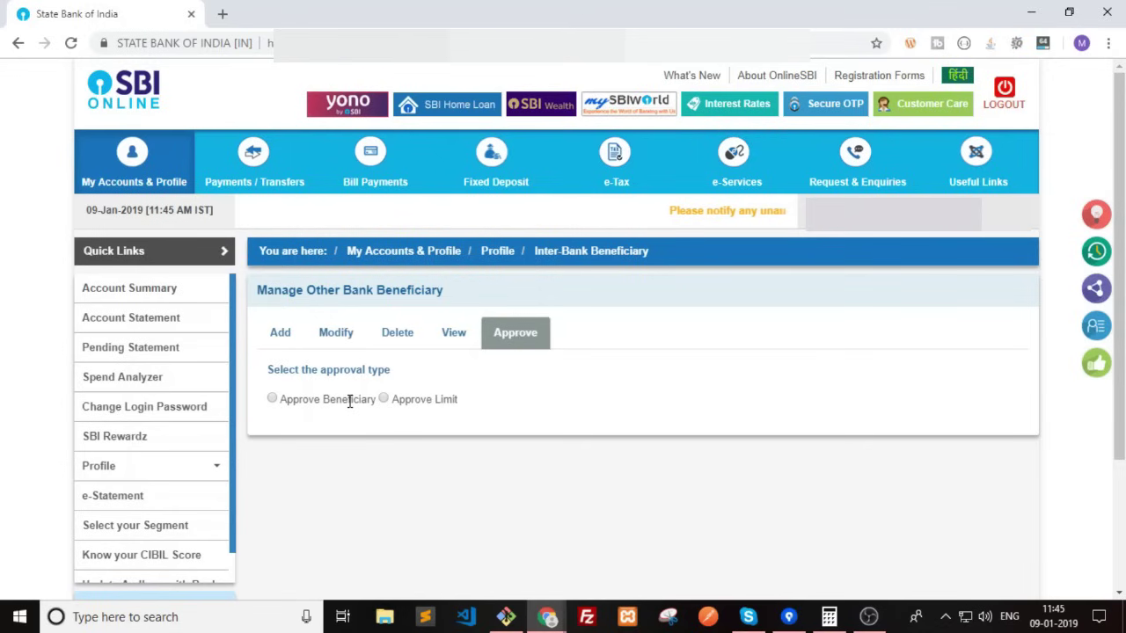
{"action": "left_click", "coordinate": [272, 399]}
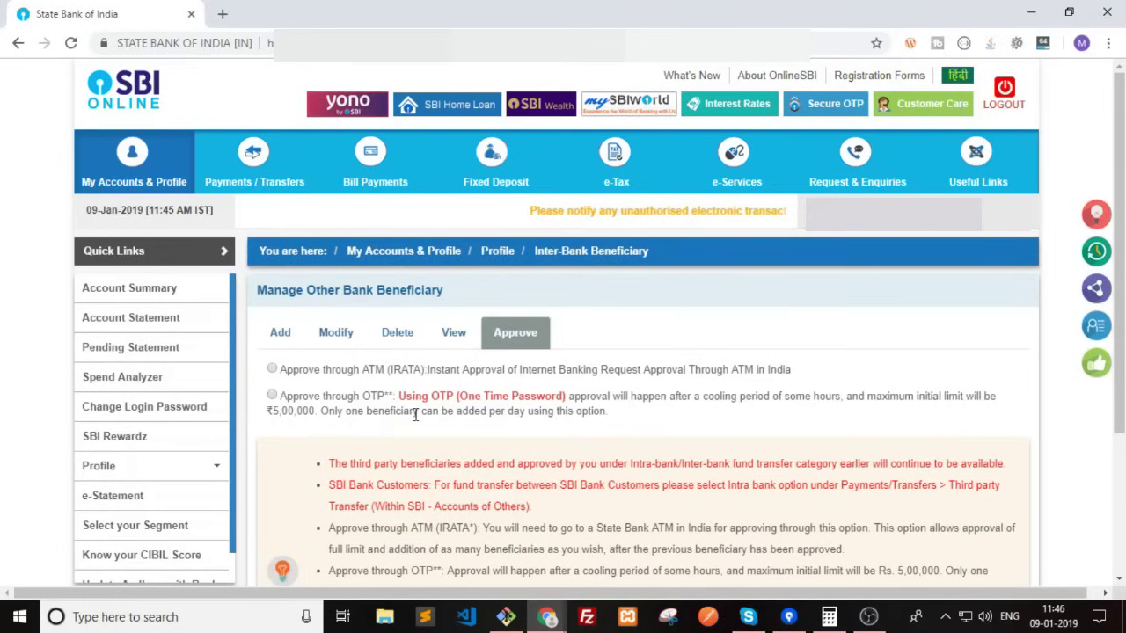
{"action": "left_click", "coordinate": [272, 396]}
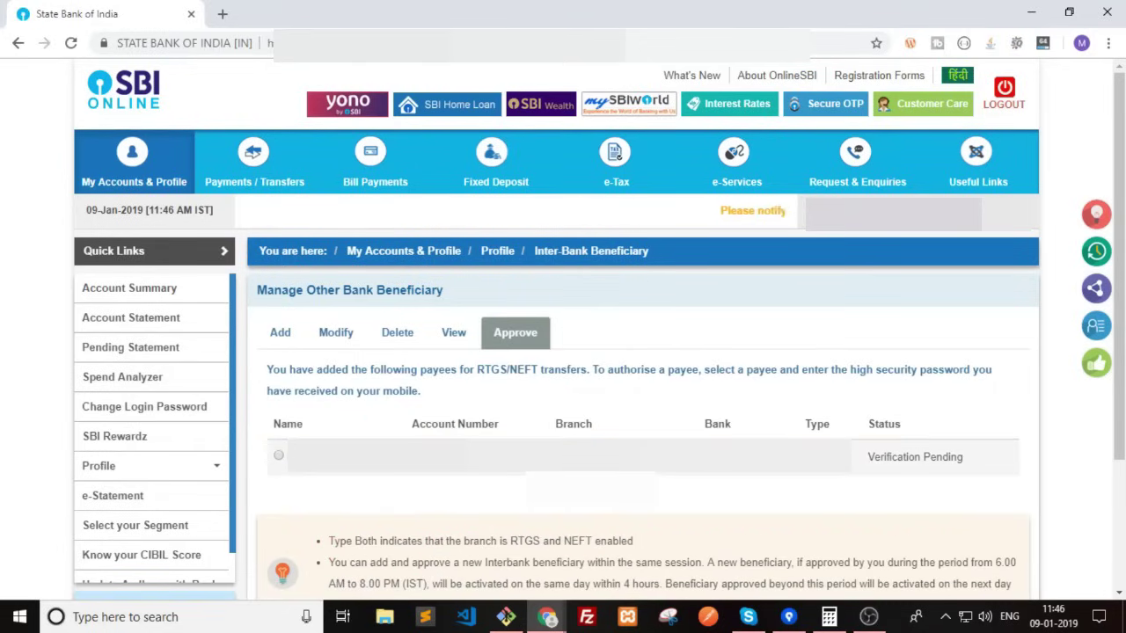
Select the pending beneficiary, enter the high security password received on the mobile phone and approve the beneficiary.
{"action": "left_click", "coordinate": [280, 457]}
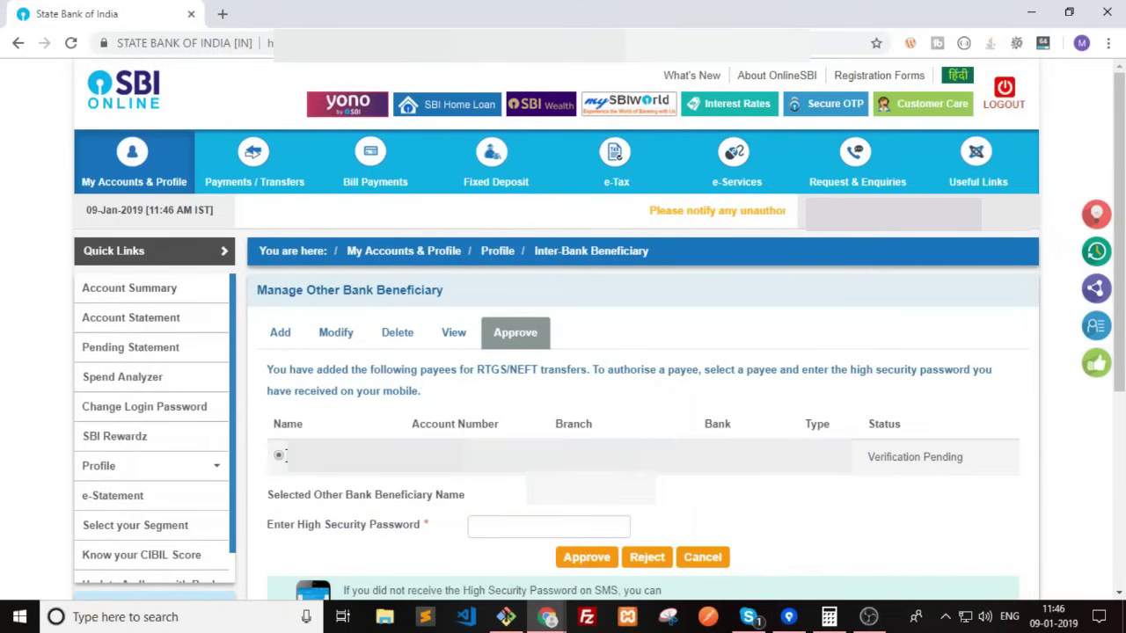
{"action": "scroll", "coordinate": [369, 503], "scroll_direction": "down", "scroll_amount": 1}
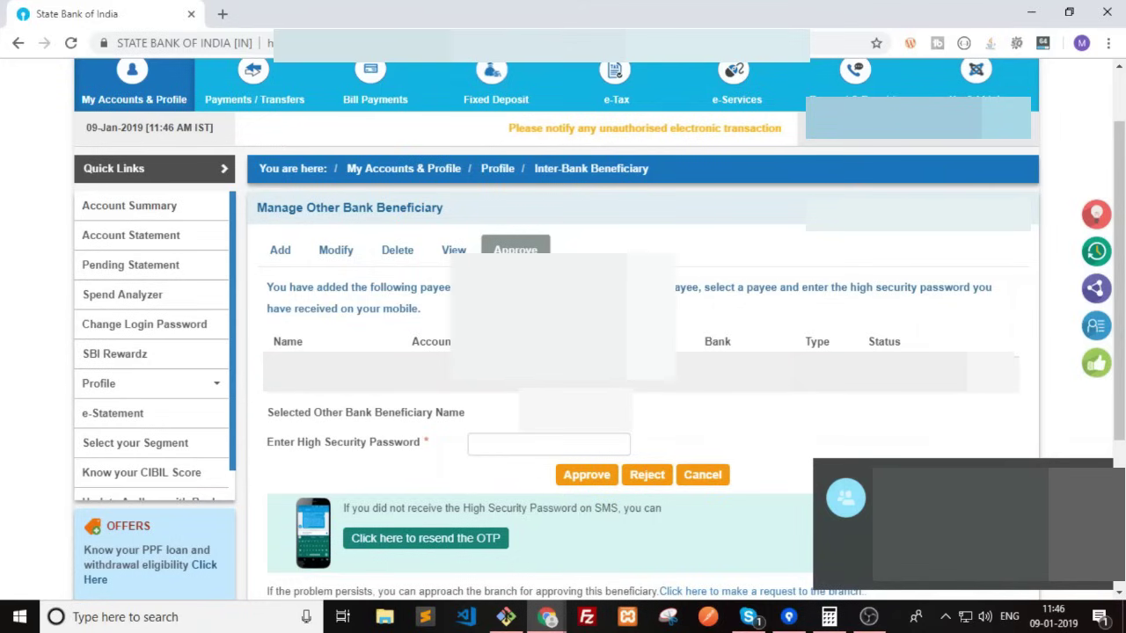
{"action": "left_click", "coordinate": [487, 441]}
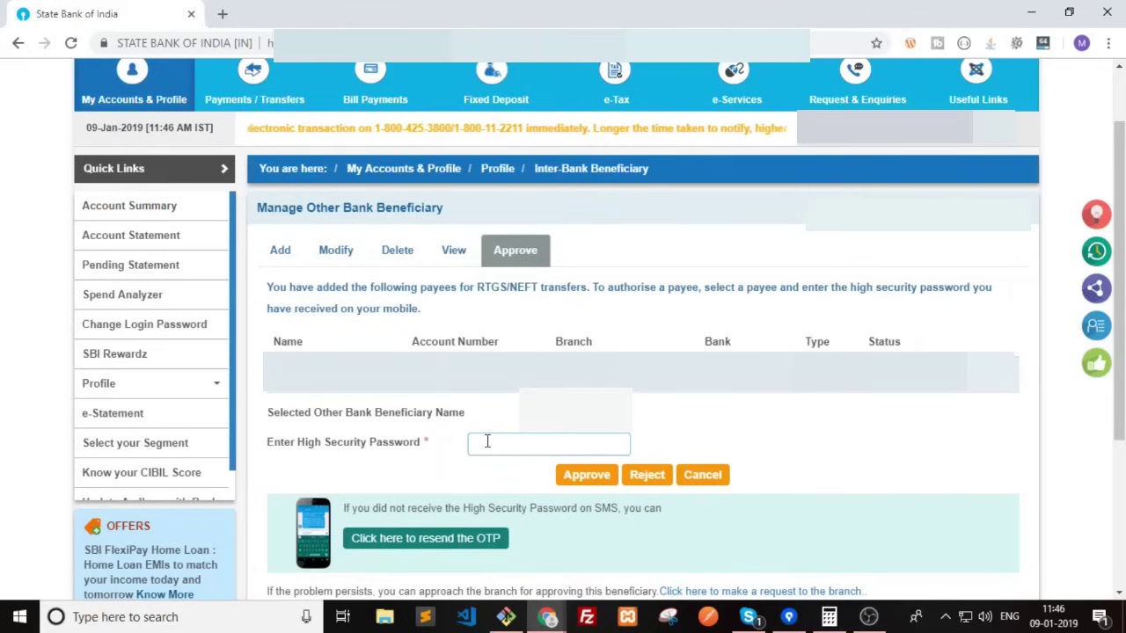
{"action": "type", "text": "••••••"}
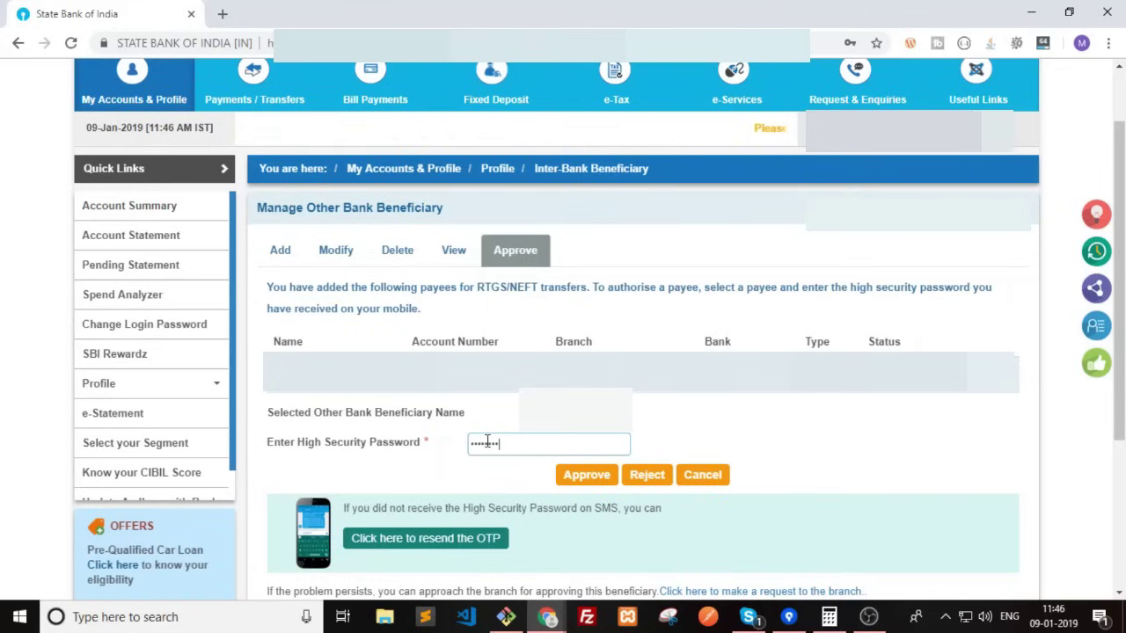
{"action": "left_click", "coordinate": [568, 474]}
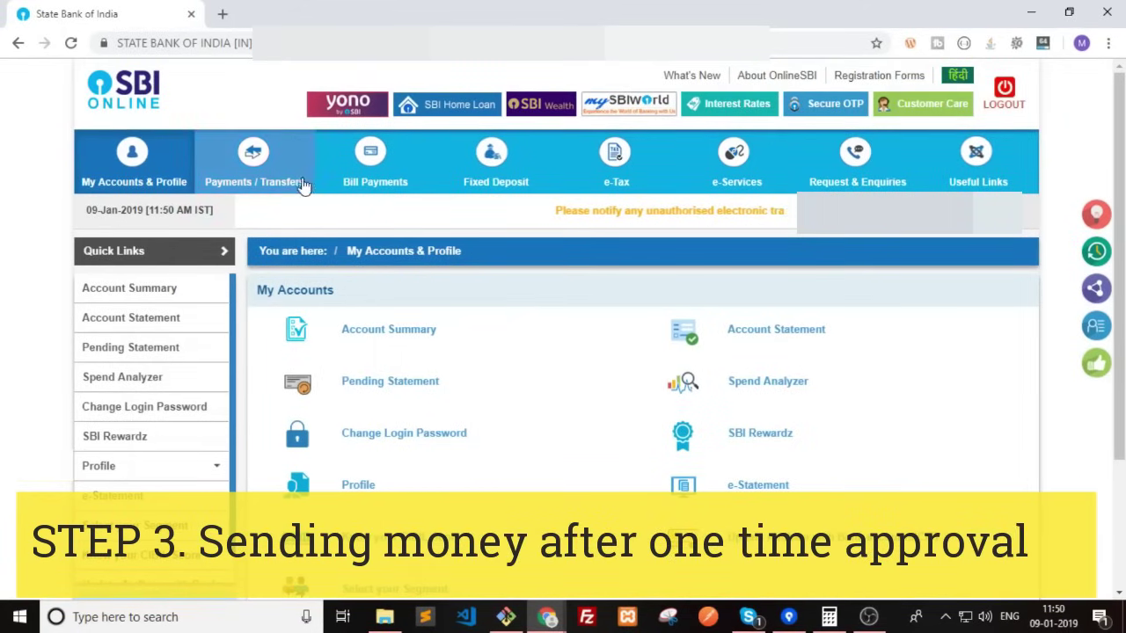
Return to Add & Manage Beneficiary from Payments / Transfers, submit the profile password and open Inter-Bank Beneficiary.
{"action": "left_click", "coordinate": [273, 180]}
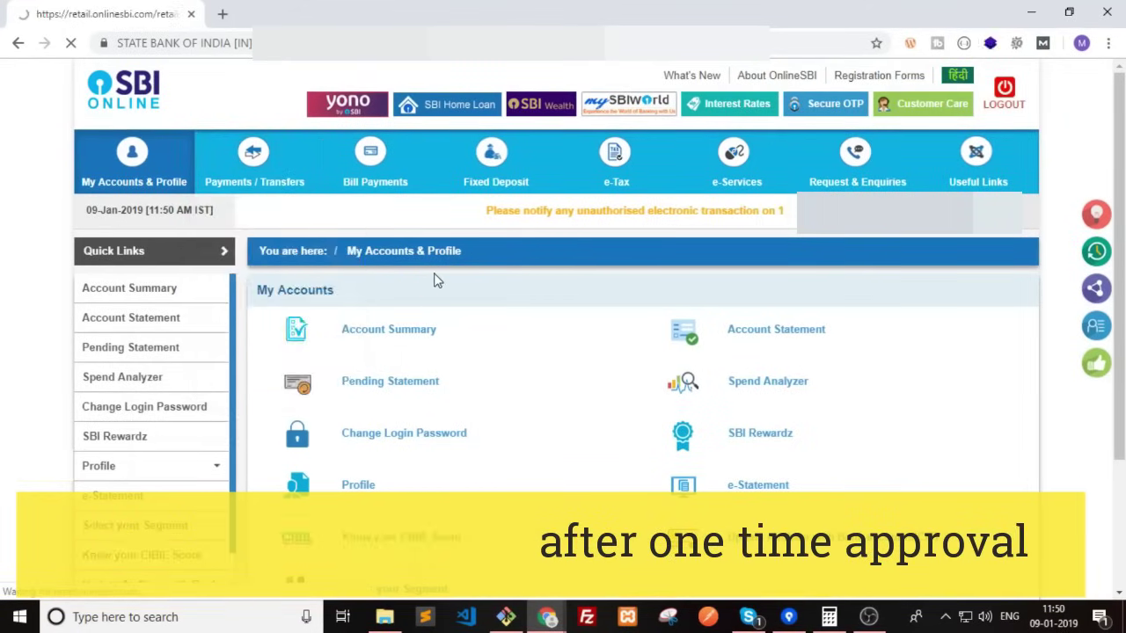
{"action": "left_click", "coordinate": [757, 331]}
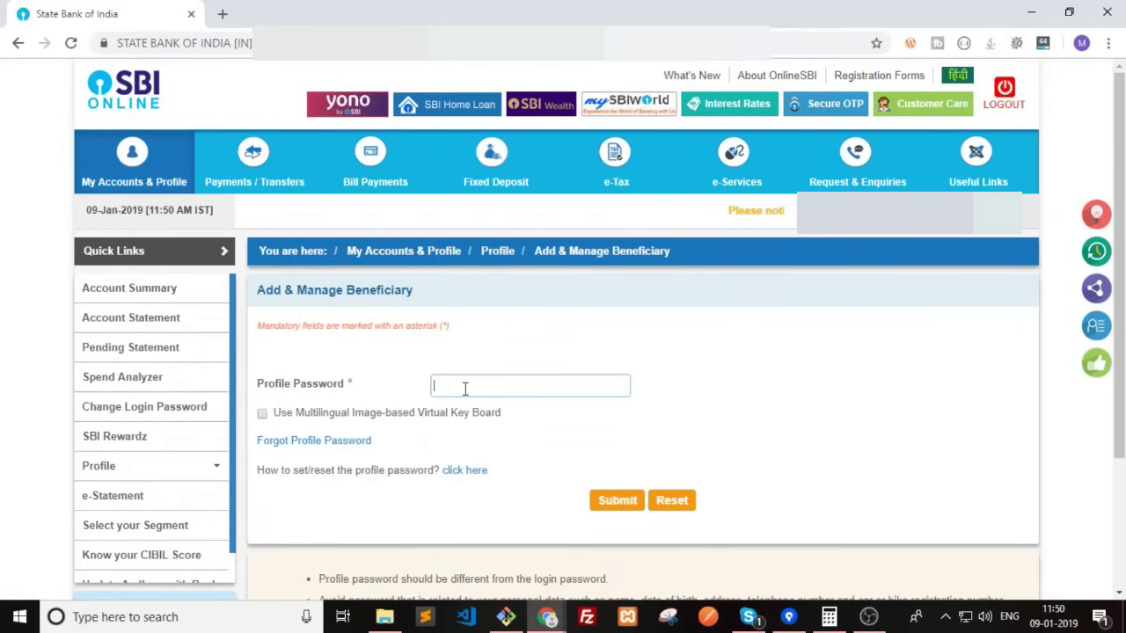
{"action": "type", "text": "••••••••••••••"}
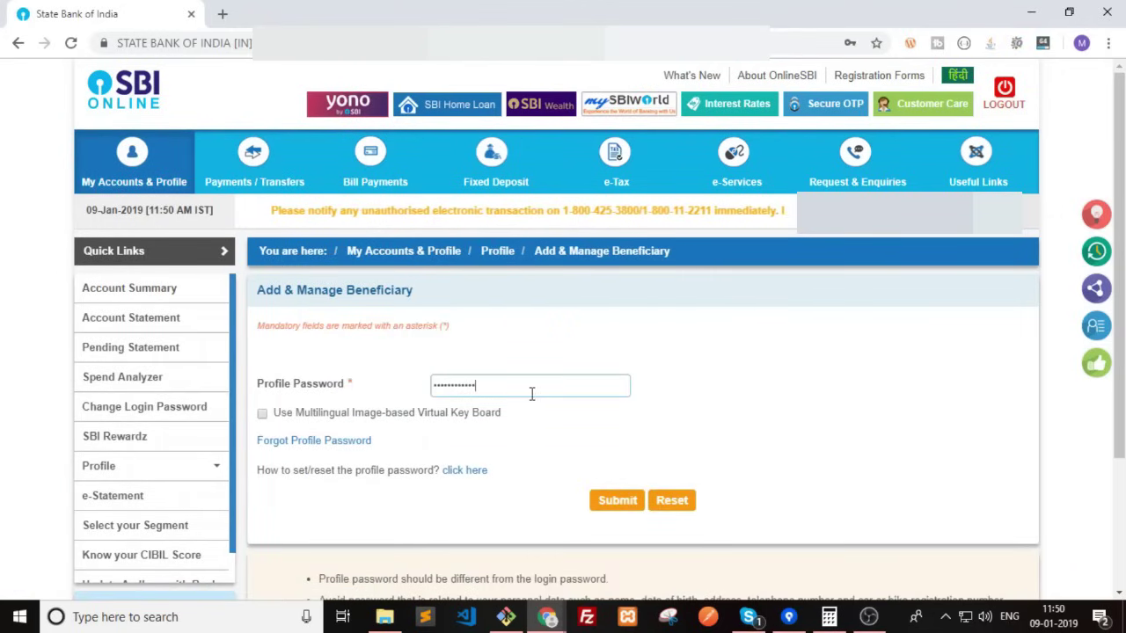
{"action": "left_click", "coordinate": [614, 503]}
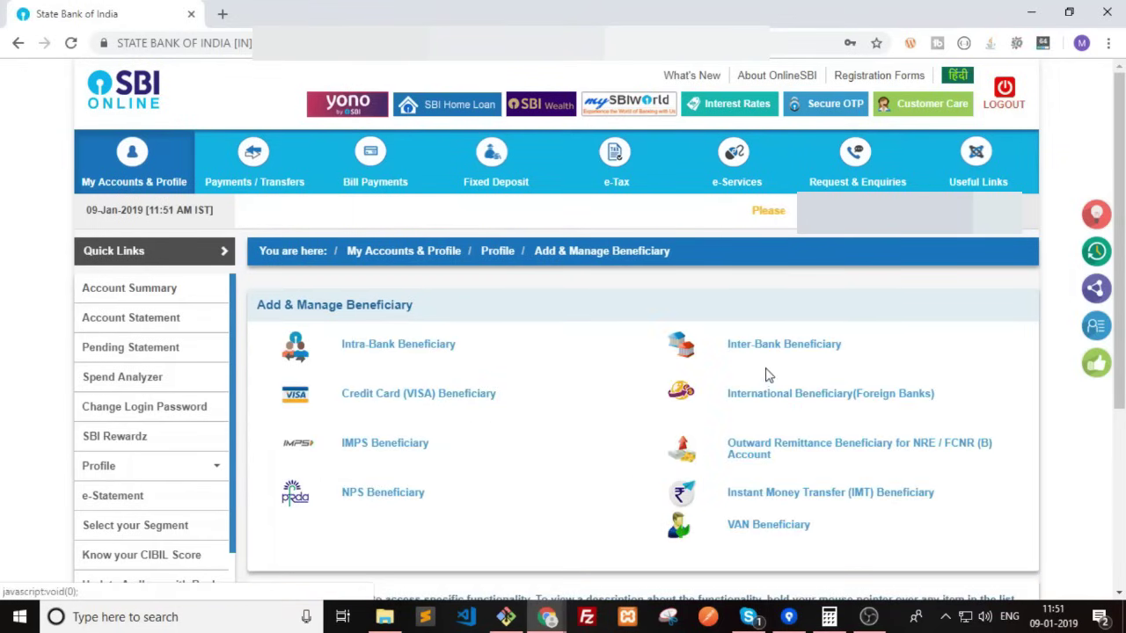
{"action": "left_click", "coordinate": [762, 348]}
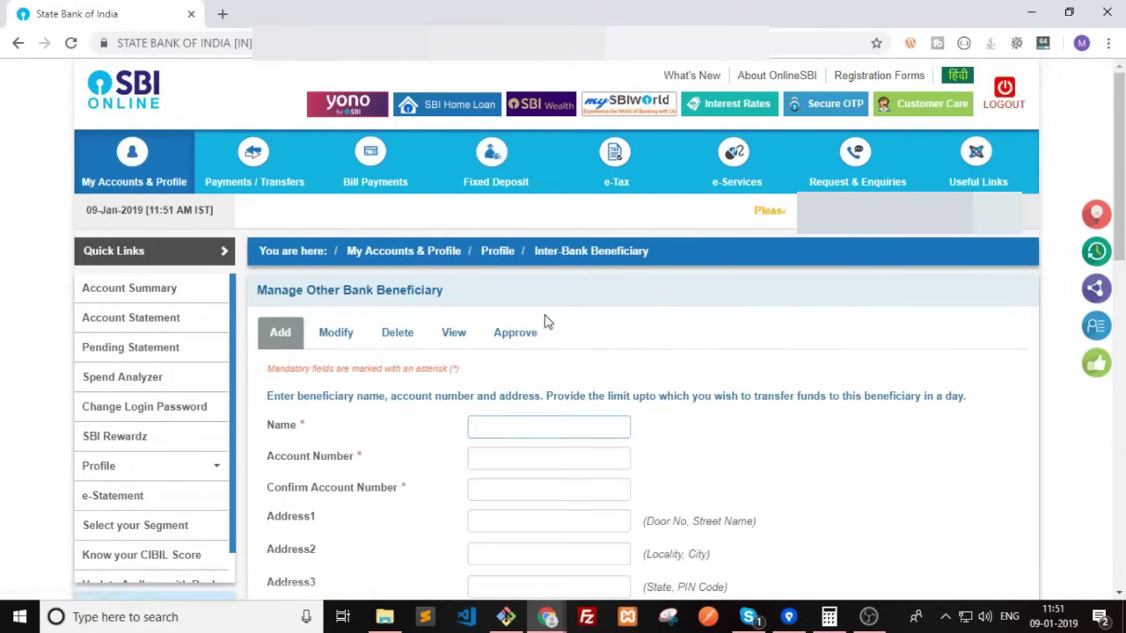
View the list of RTGS/NEFT beneficiaries and check the approved beneficiary's status.
{"action": "left_click", "coordinate": [448, 330]}
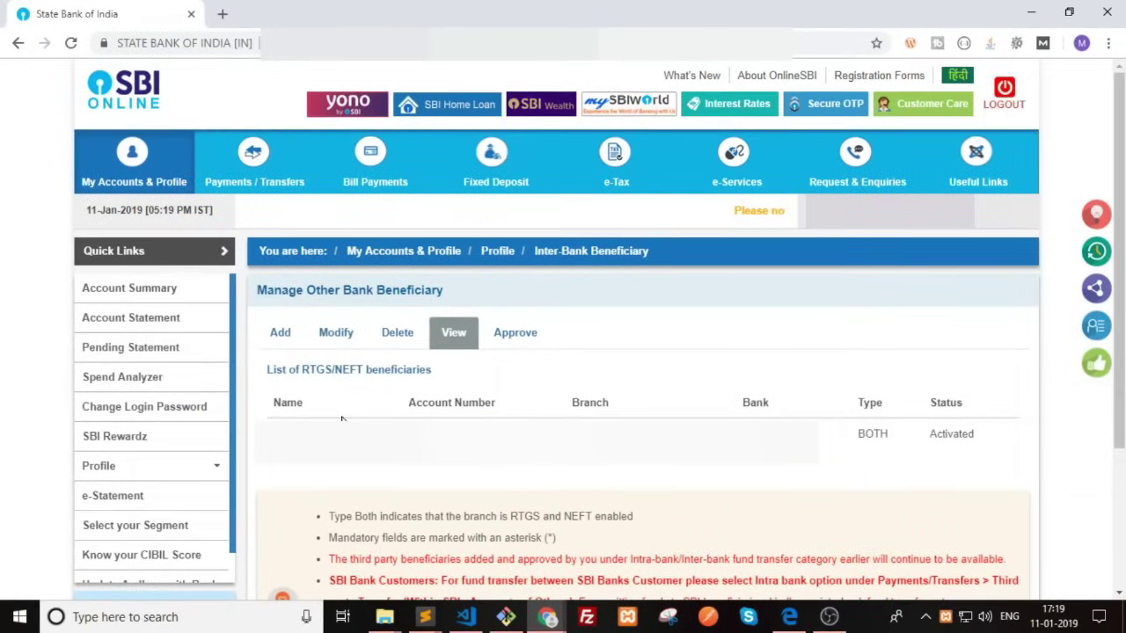
{"action": "left_click_drag", "start_coordinate": [929, 440], "coordinate": [976, 448]}
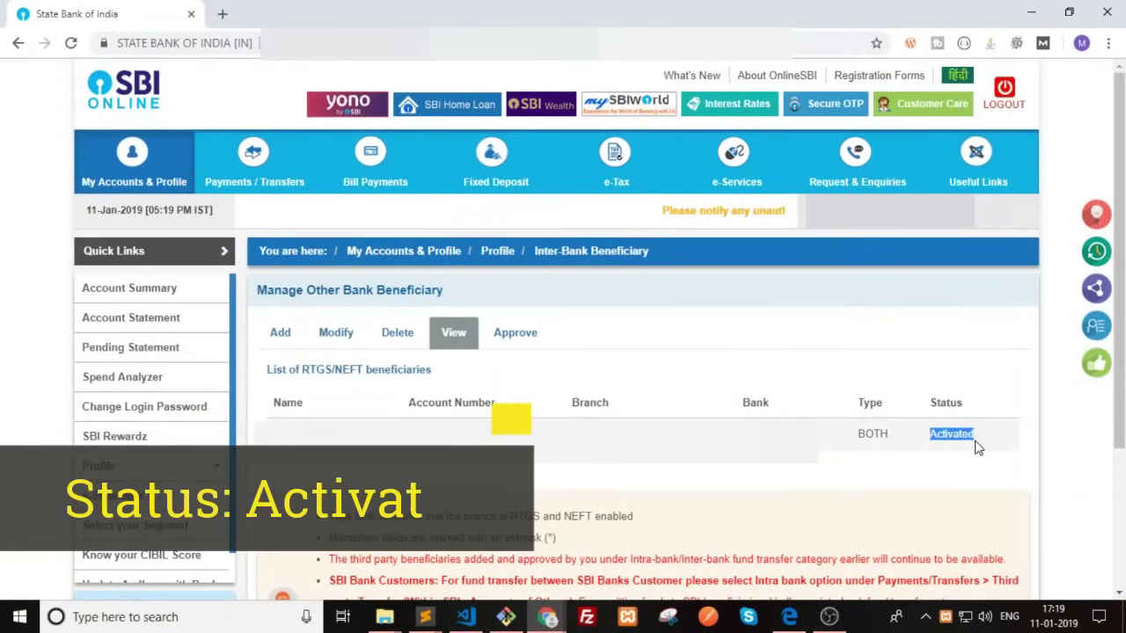
{"action": "left_click", "coordinate": [976, 448]}
Open IMPS Funds Transfer from Payments / Transfers and proceed with the Person To Account (using IFS code) transaction type.
{"action": "mouse_move", "coordinate": [242, 176]}
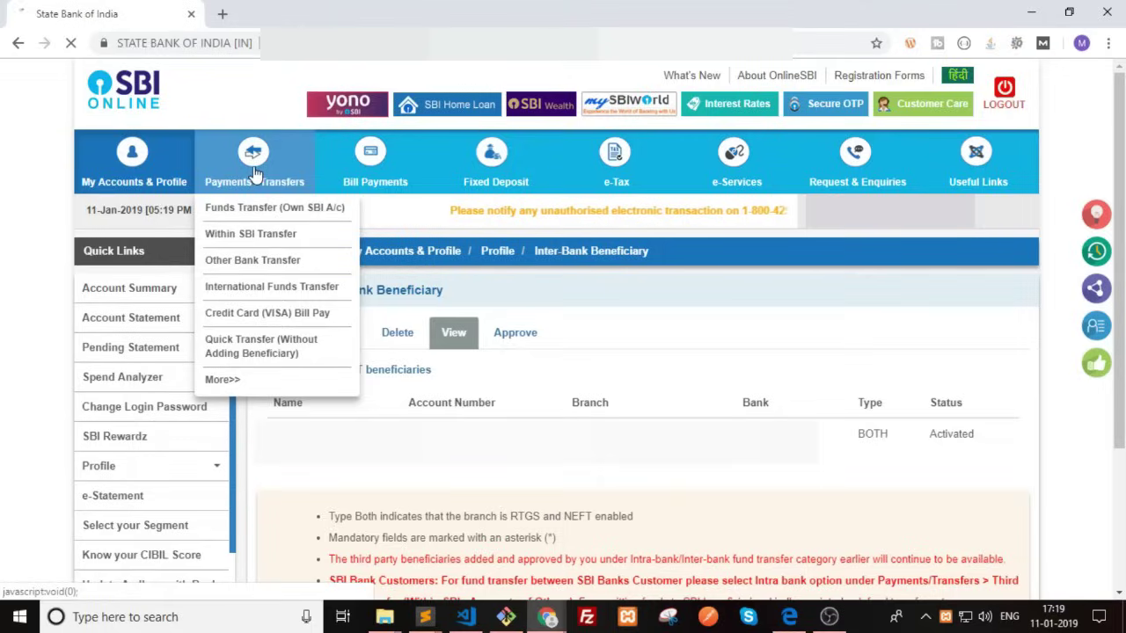
{"action": "left_click", "coordinate": [239, 180]}
{"action": "mouse_move", "coordinate": [244, 189]}
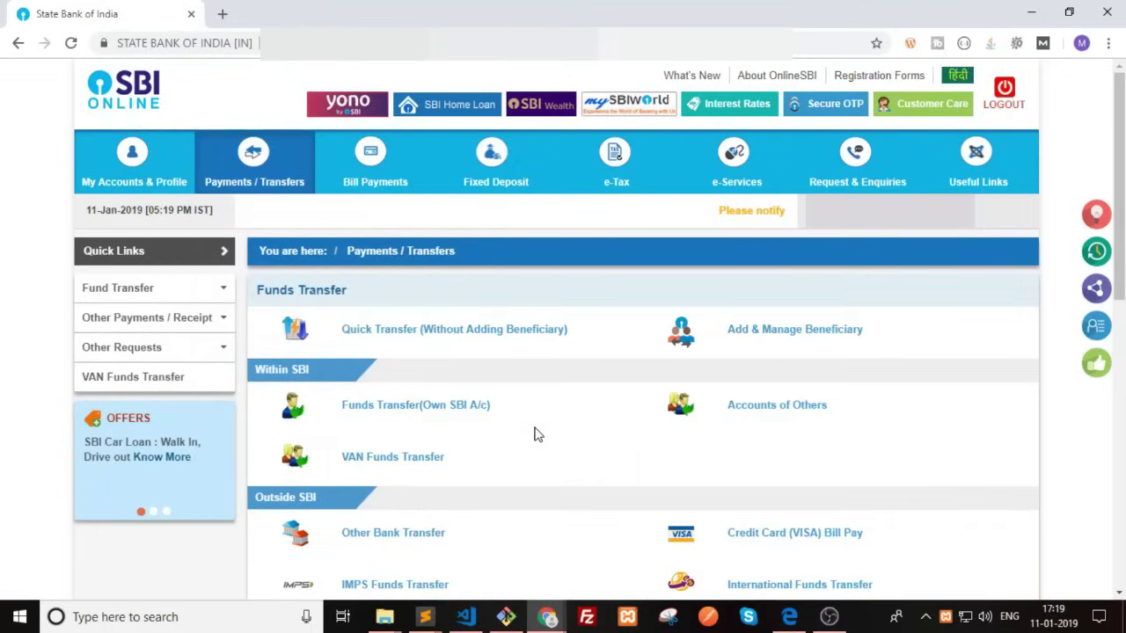
{"action": "scroll", "coordinate": [536, 433], "scroll_direction": "down", "scroll_amount": 3}
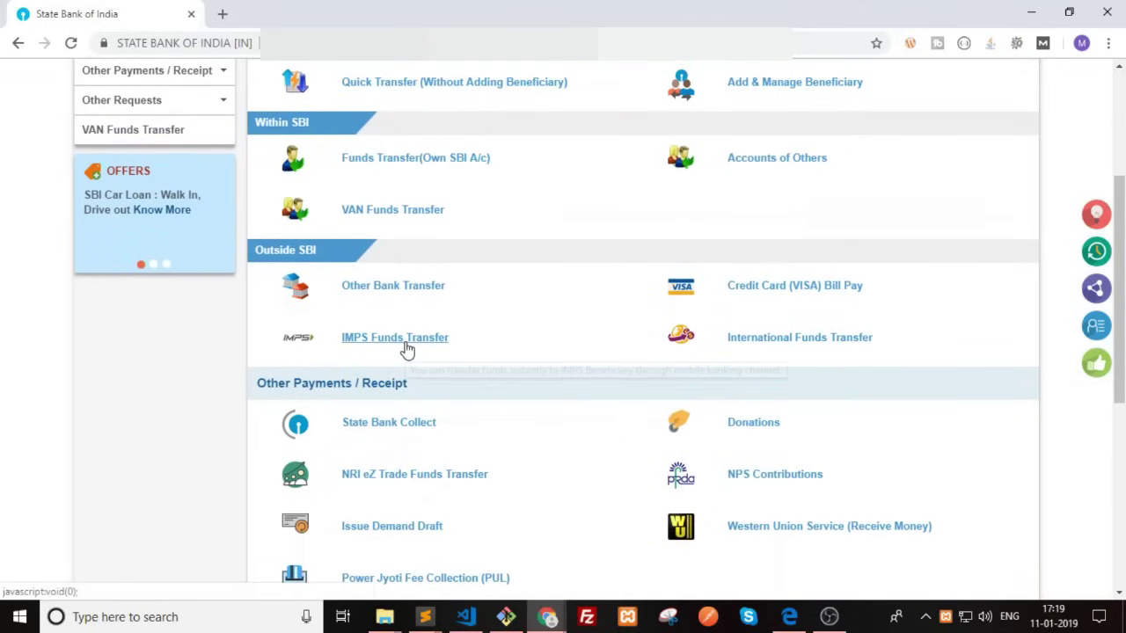
{"action": "left_click", "coordinate": [406, 349]}
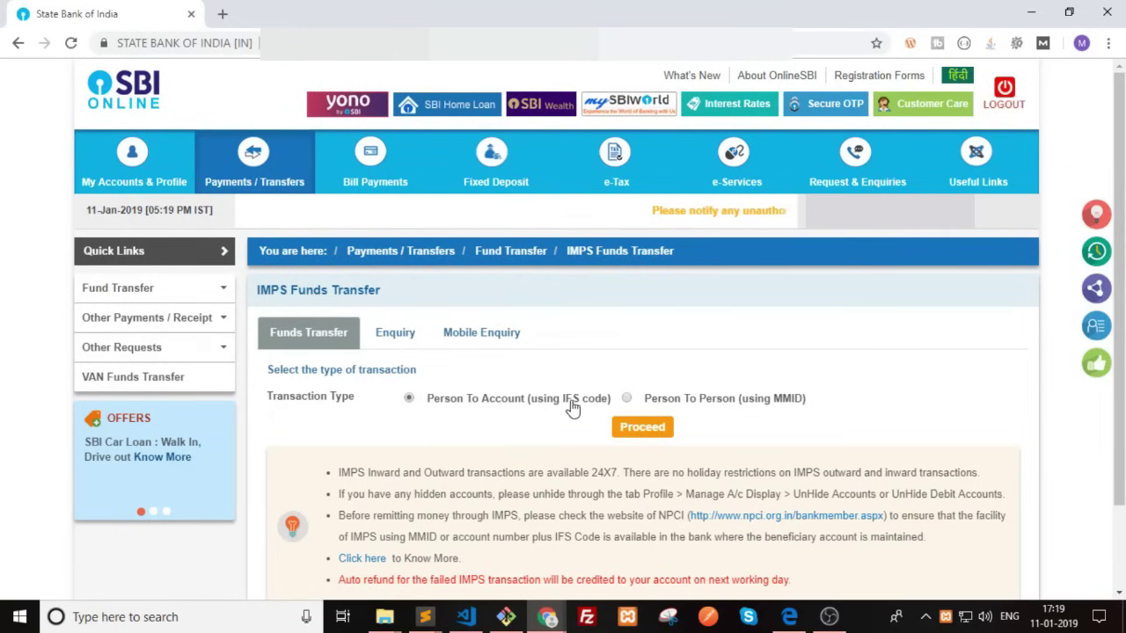
{"action": "left_click", "coordinate": [640, 429]}
{"action": "left_click", "coordinate": [643, 137]}
Fill in the transfer with amount 500 INR, purpose Others and the beneficiary account, accept the Terms and Conditions and submit the form.
{"action": "scroll", "coordinate": [572, 498], "scroll_direction": "down", "scroll_amount": 1}
{"action": "left_click", "coordinate": [554, 454]}
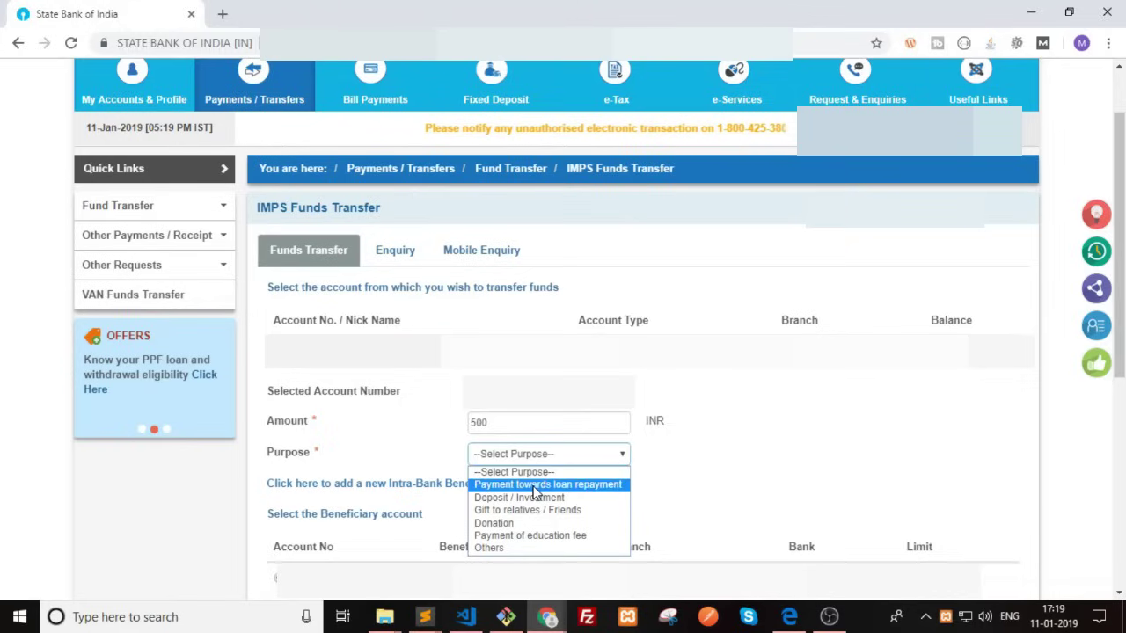
{"action": "left_click", "coordinate": [504, 547]}
{"action": "scroll", "coordinate": [539, 422], "scroll_direction": "down", "scroll_amount": 1}
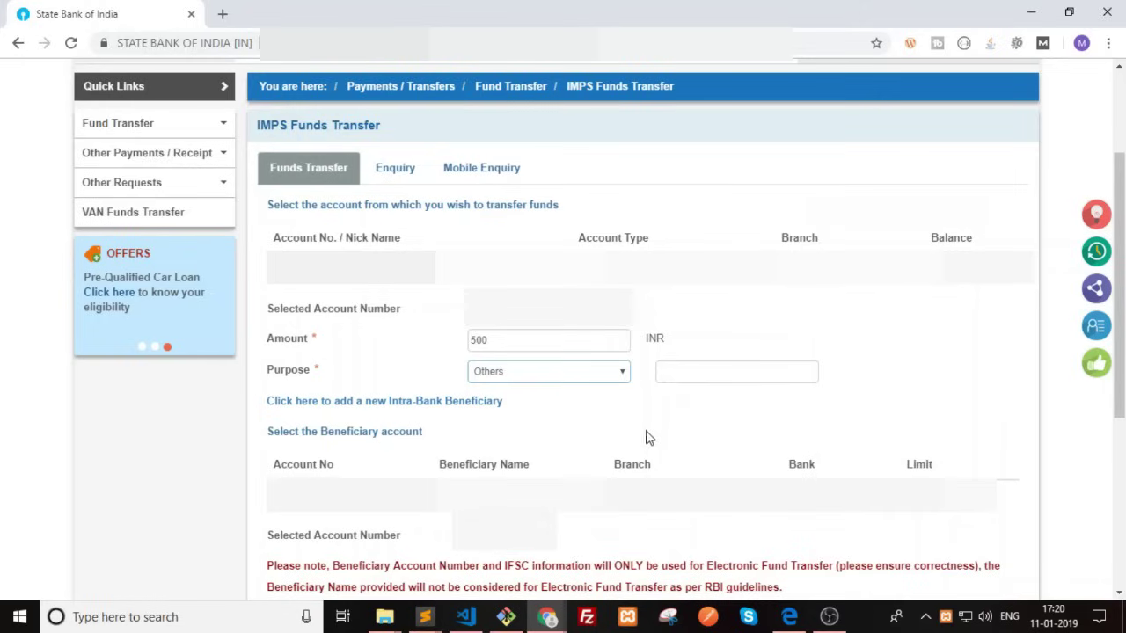
{"action": "scroll", "coordinate": [570, 482], "scroll_direction": "down", "scroll_amount": 3}
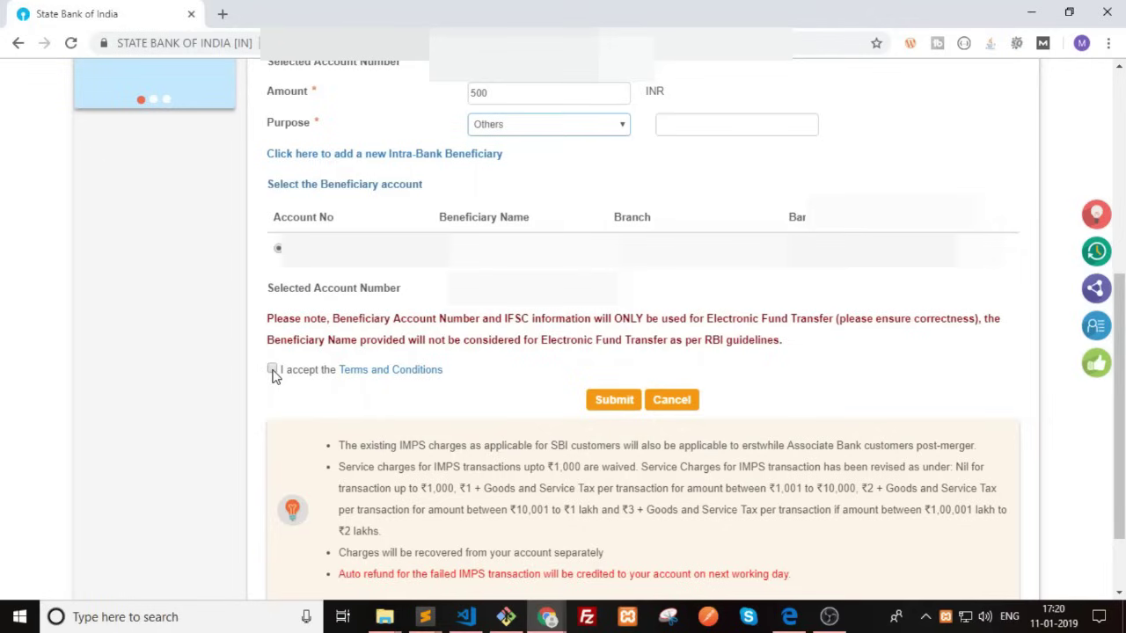
{"action": "left_click", "coordinate": [602, 408]}
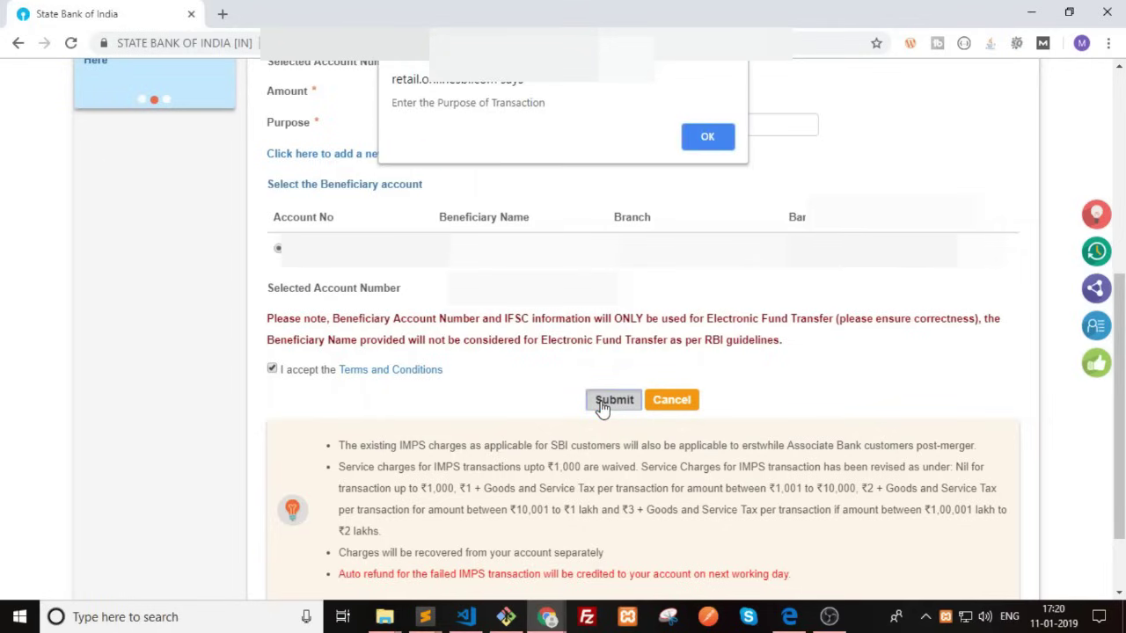
Enter "test" as the purpose description, resubmit the IMPS transfer and confirm the transaction.
{"action": "left_click", "coordinate": [709, 138]}
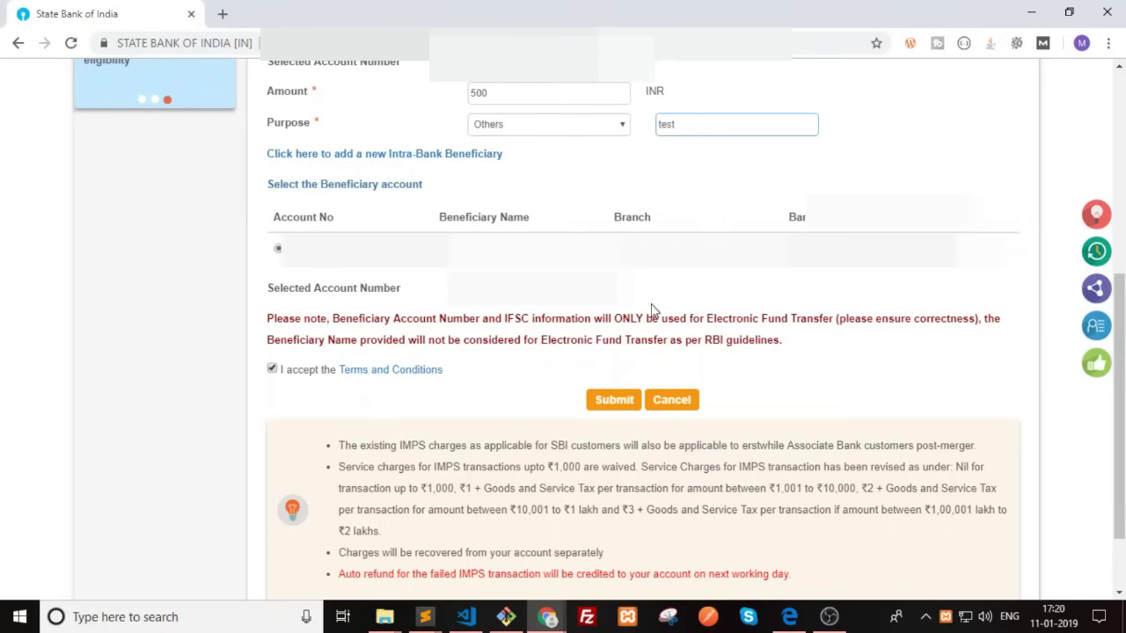
{"action": "left_click", "coordinate": [613, 399]}
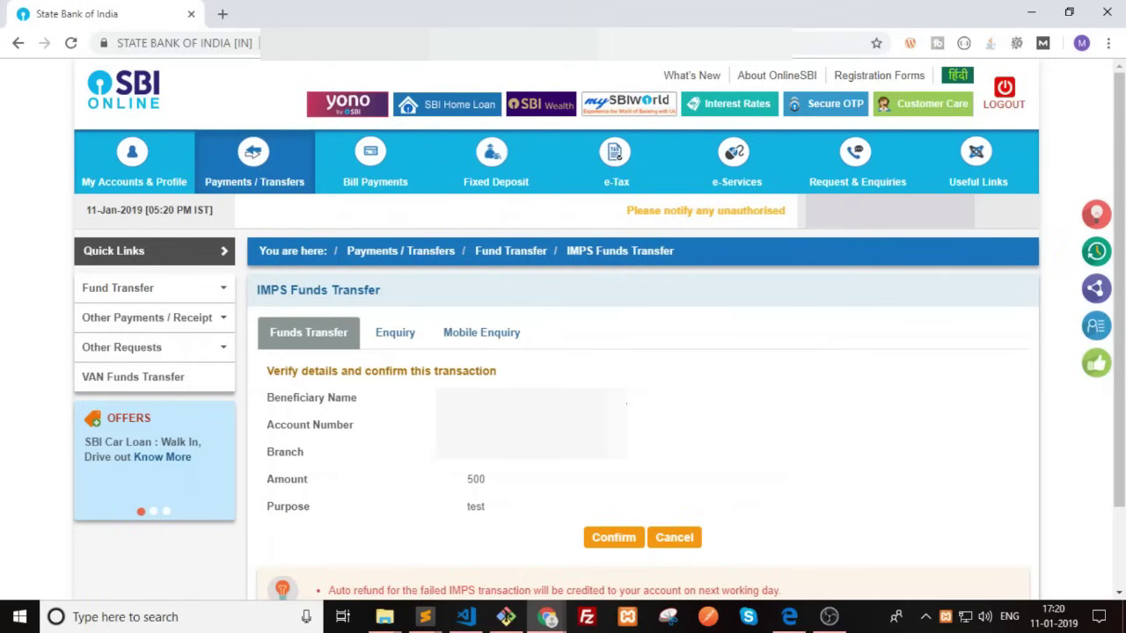
{"action": "left_click", "coordinate": [617, 539]}
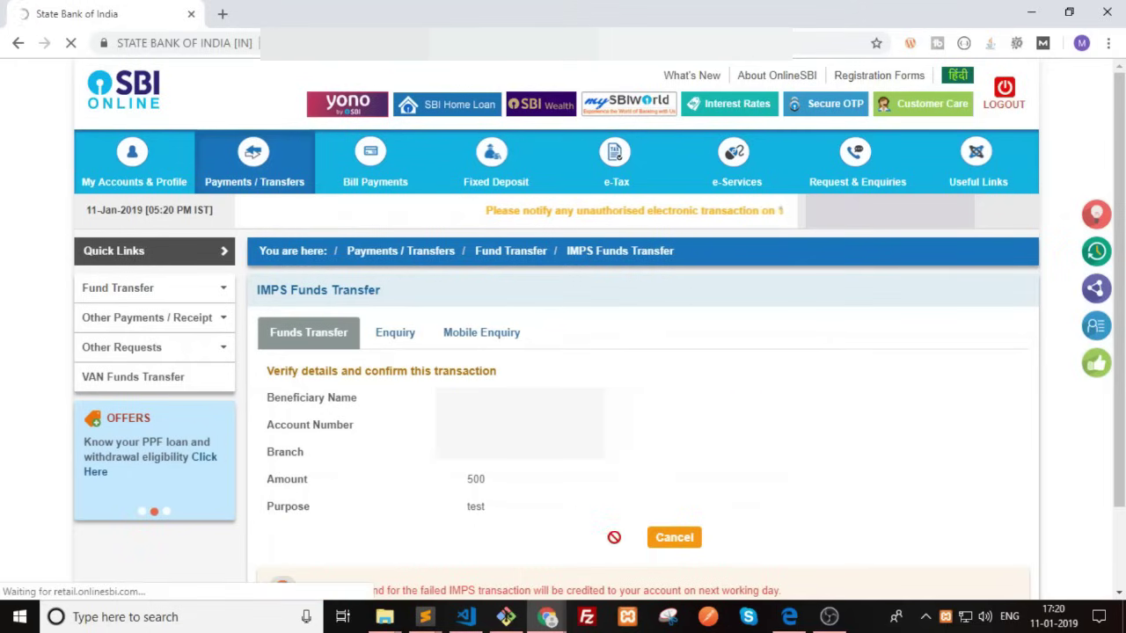